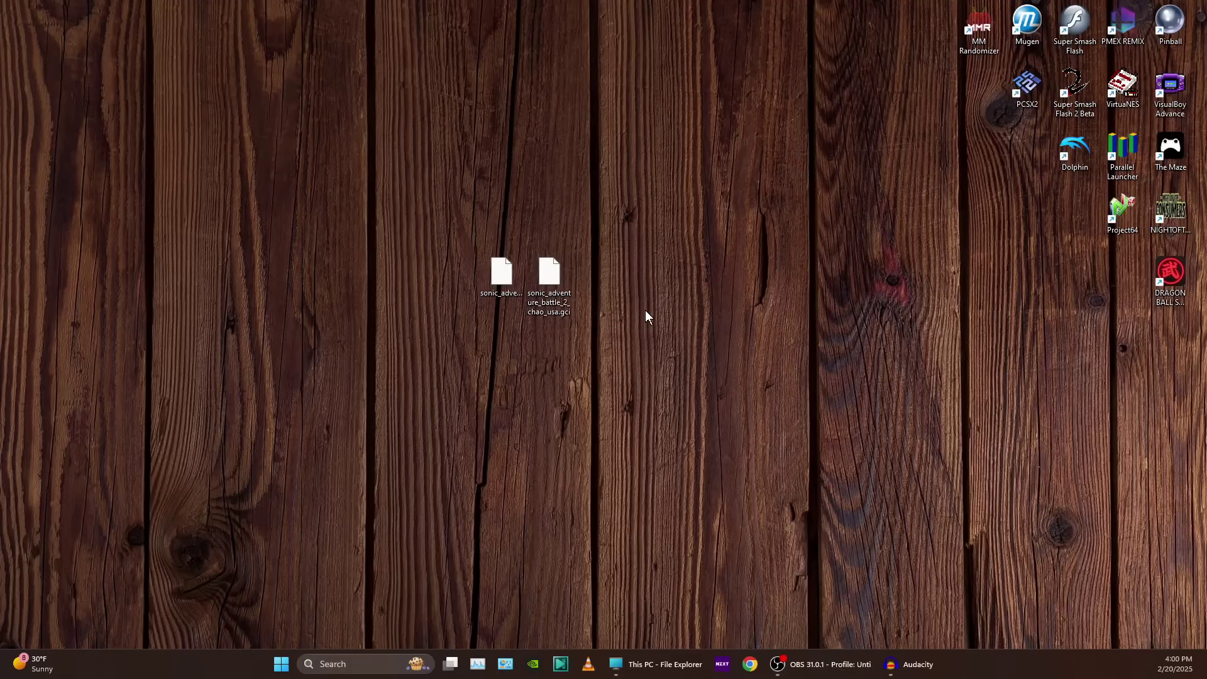
# Open the GameCube Memory Card Manager in Dolphin.
pyautogui.moveTo(500, 277); pyautogui.dragTo(742, 280)
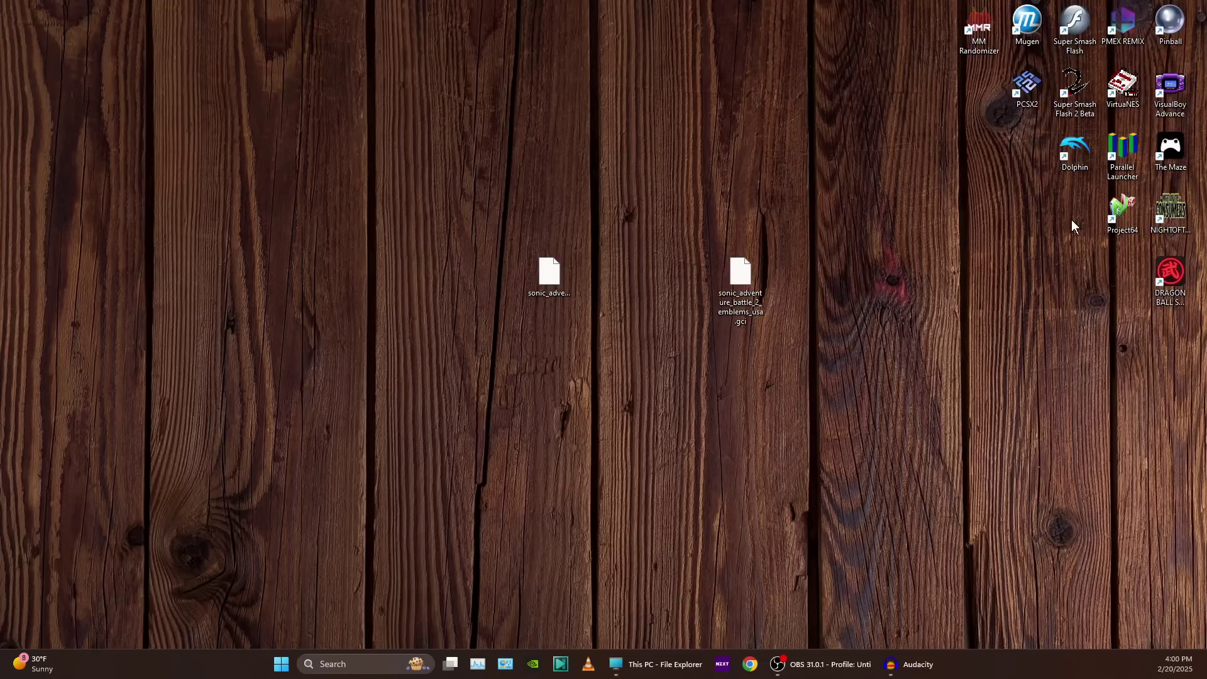
pyautogui.click(653, 665)
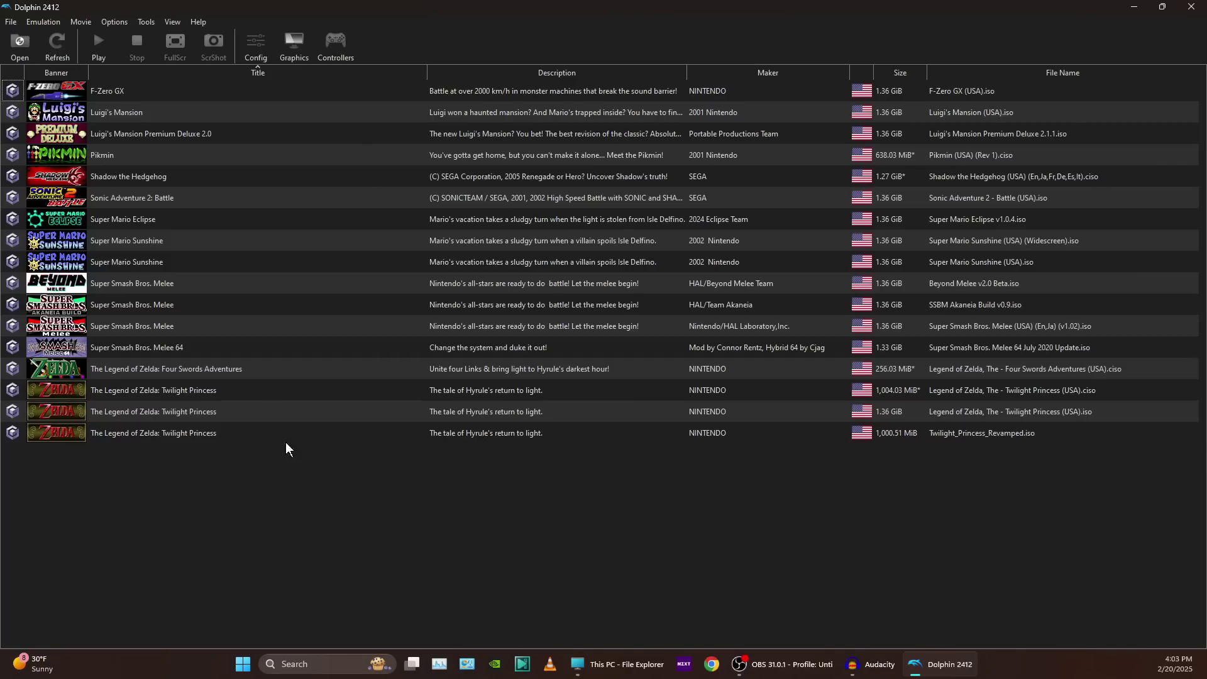
pyautogui.click(151, 22)
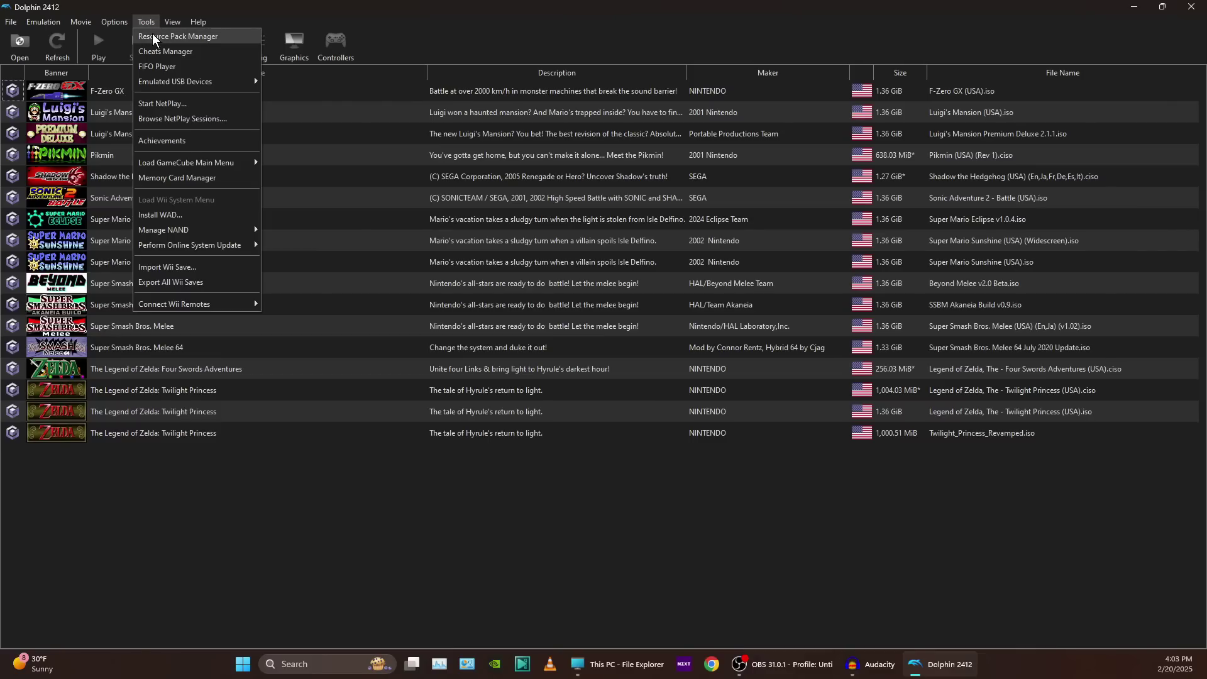
pyautogui.click(207, 179)
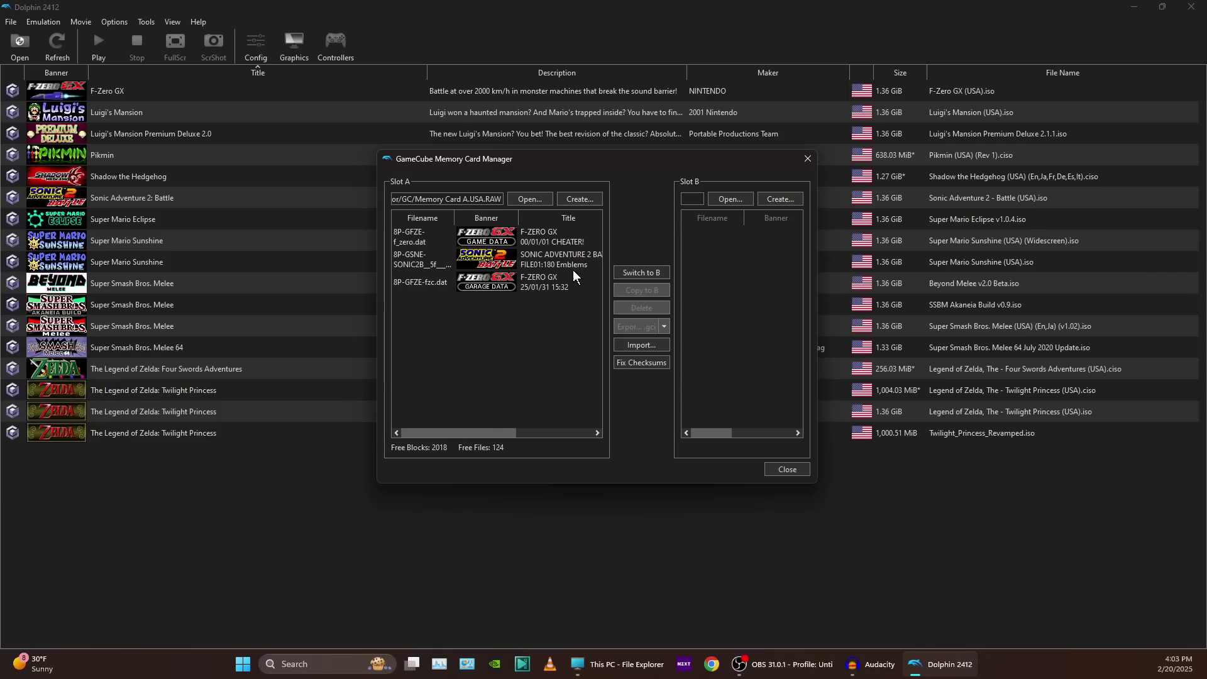
# Start creating a new 128 Mbit memory card with Western encoding for Slot A.
pyautogui.click(577, 199)
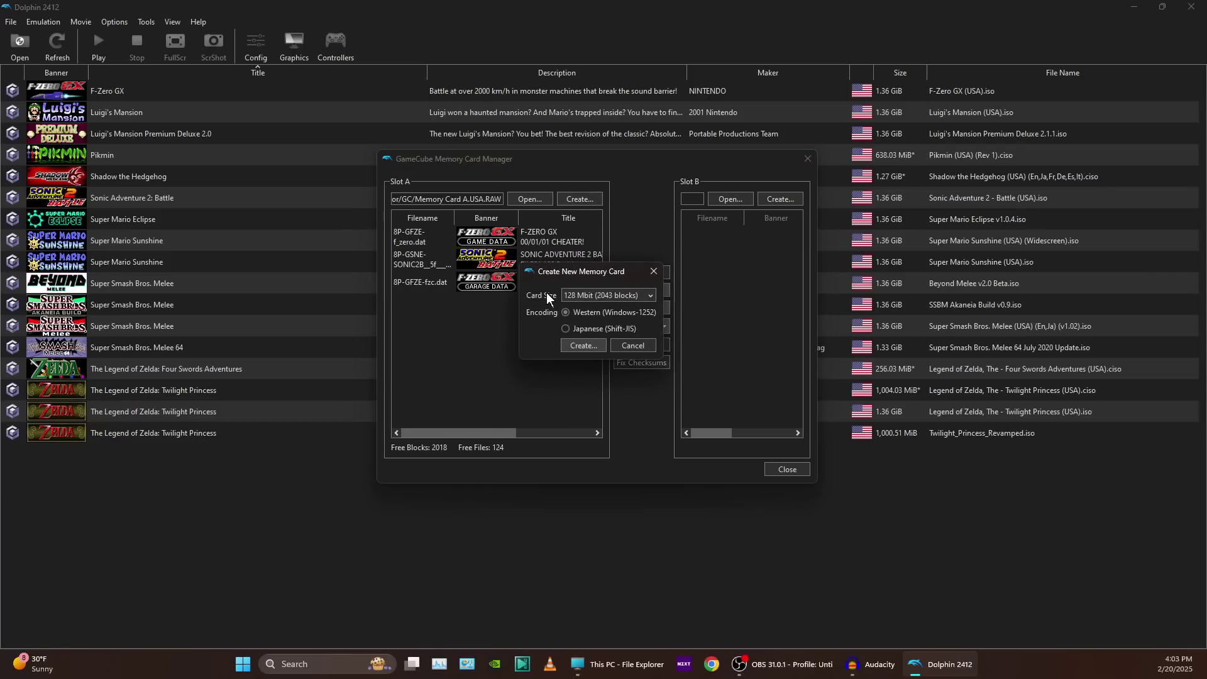
pyautogui.click(586, 345)
pyautogui.moveTo(733, 299); pyautogui.dragTo(512, 162)
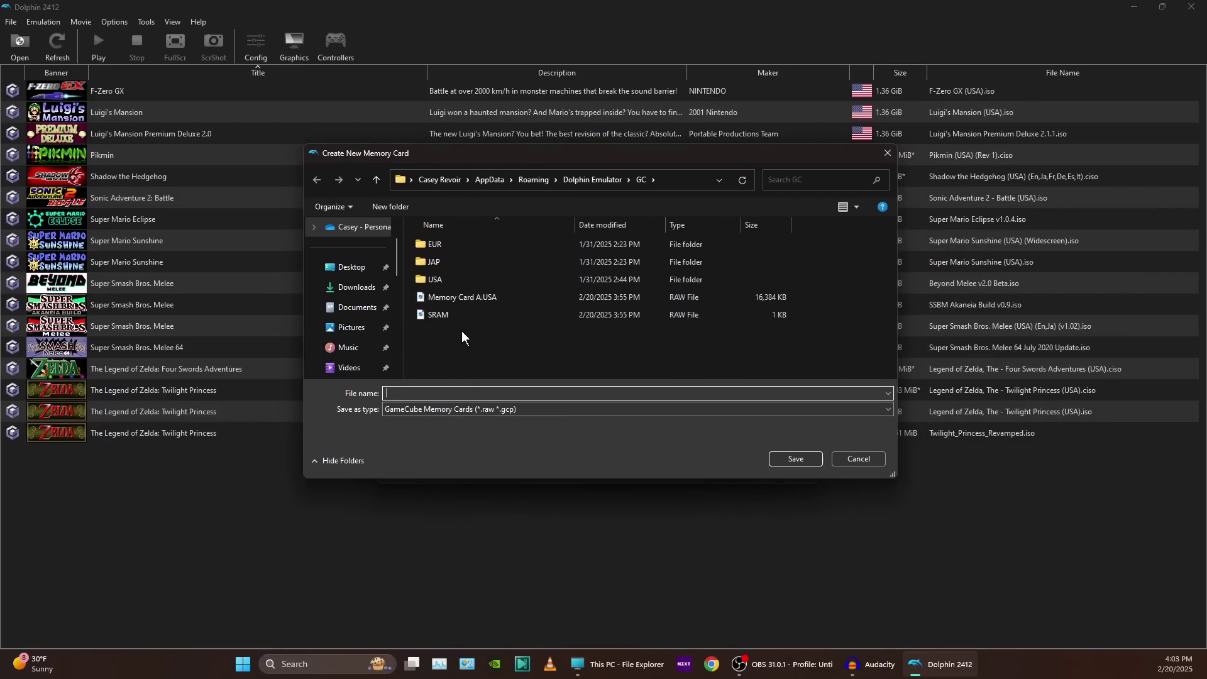
# Name the new memory card file and save it in the Dolphin Emulator GC folder as frank.USA.
pyautogui.click(449, 299)
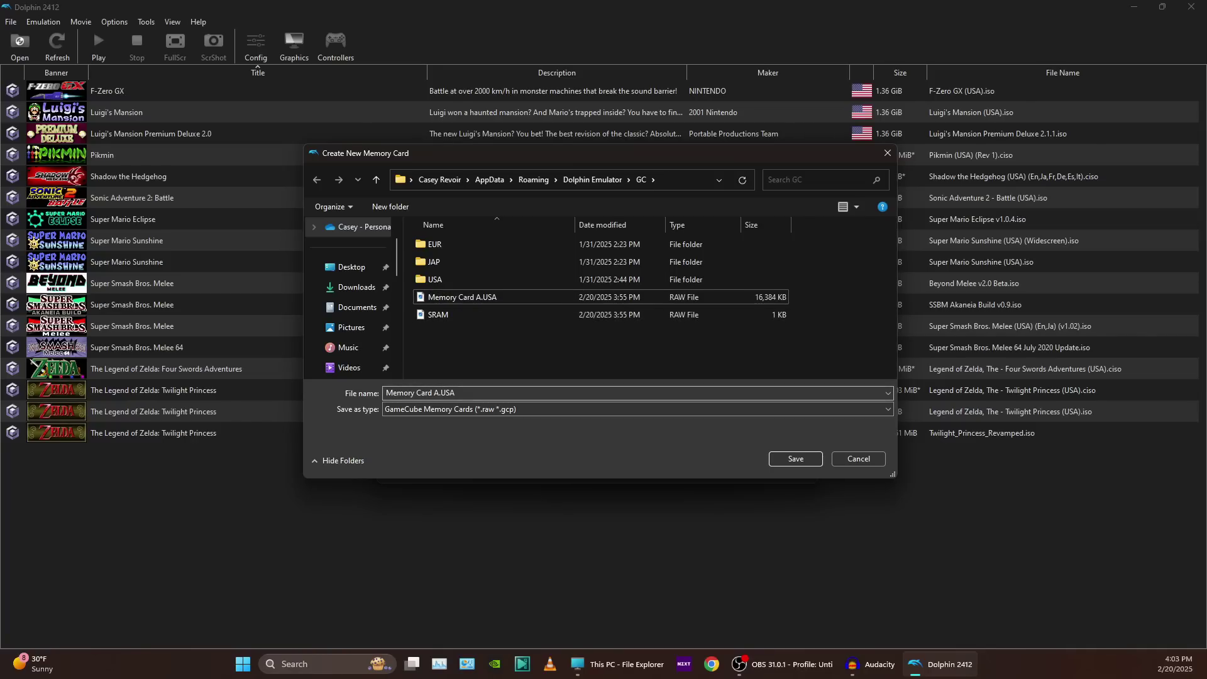
pyautogui.click(450, 394)
pyautogui.click(439, 393)
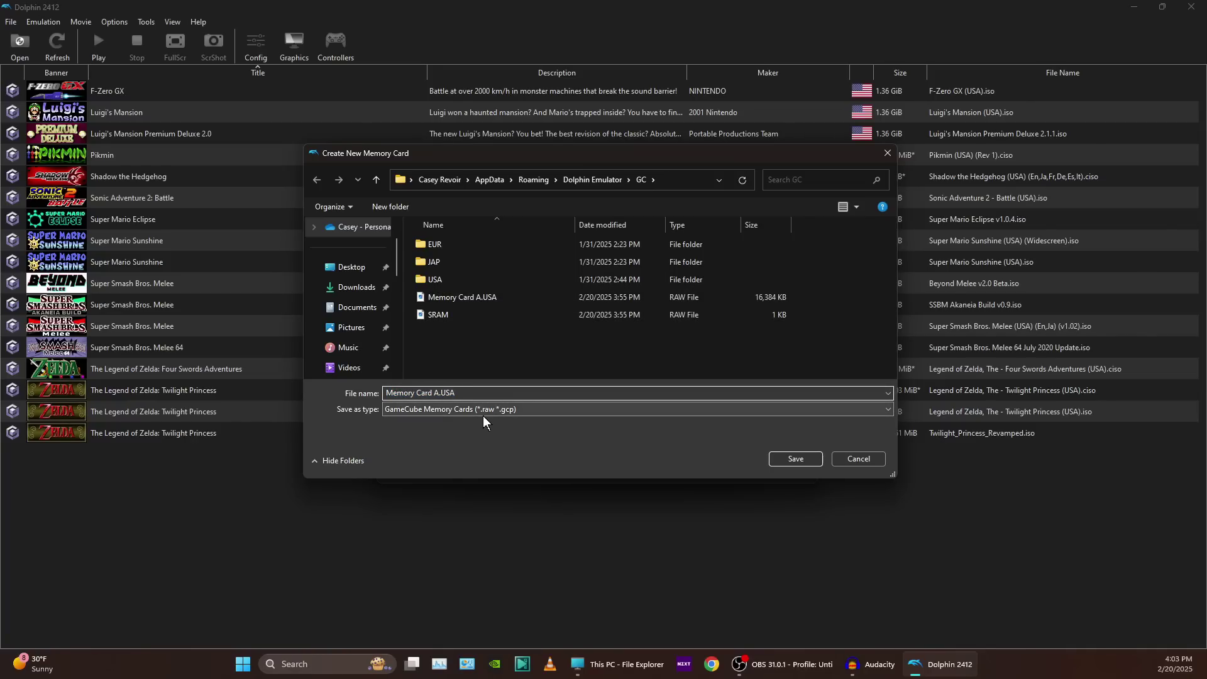
pyautogui.press('BackSpace')
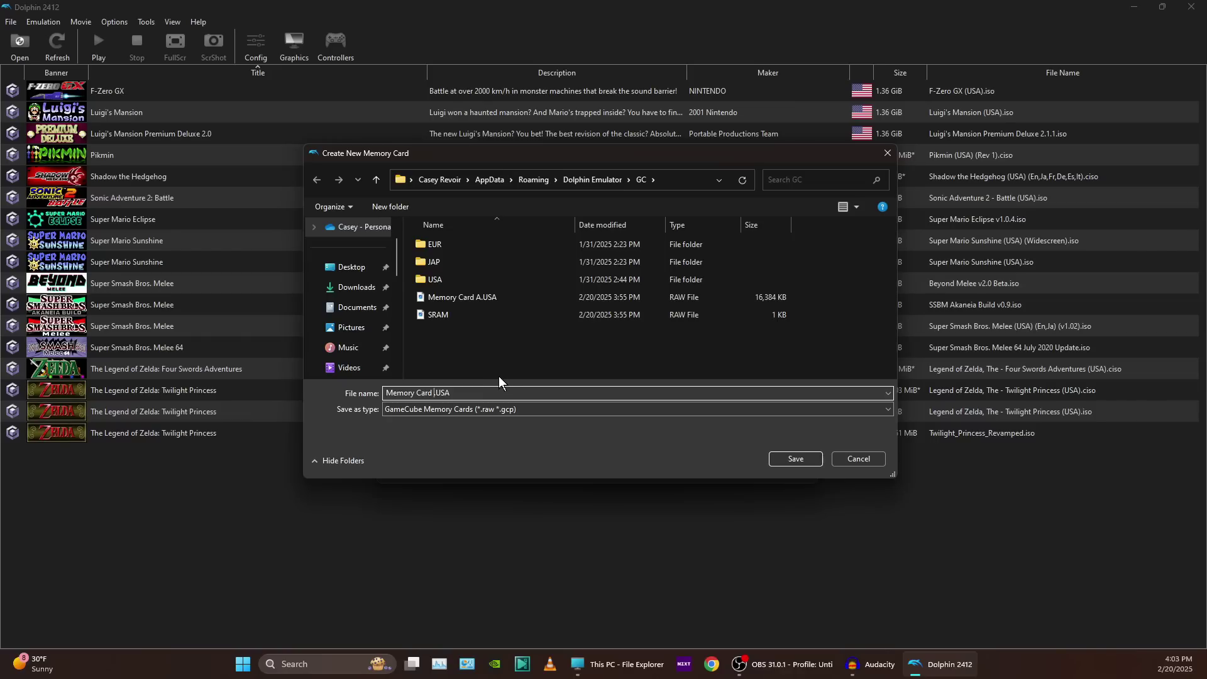
pyautogui.write('B.')
pyautogui.moveTo(455, 393); pyautogui.dragTo(438, 393)
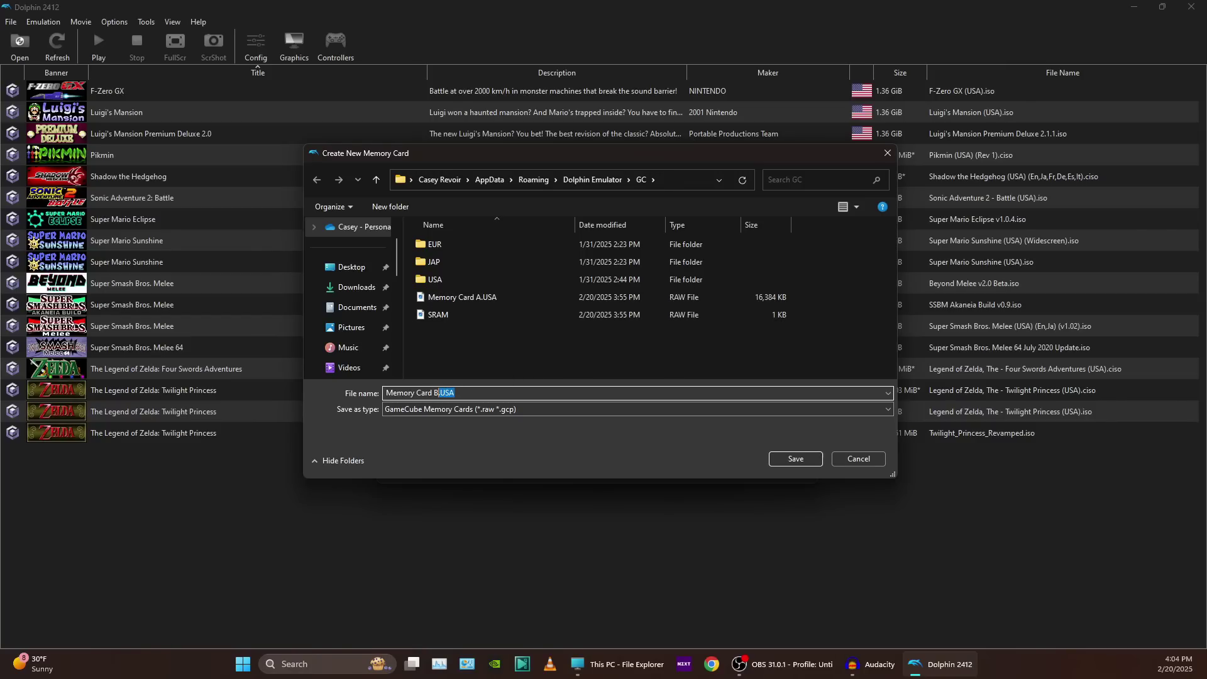
pyautogui.click(455, 393)
pyautogui.click(780, 463)
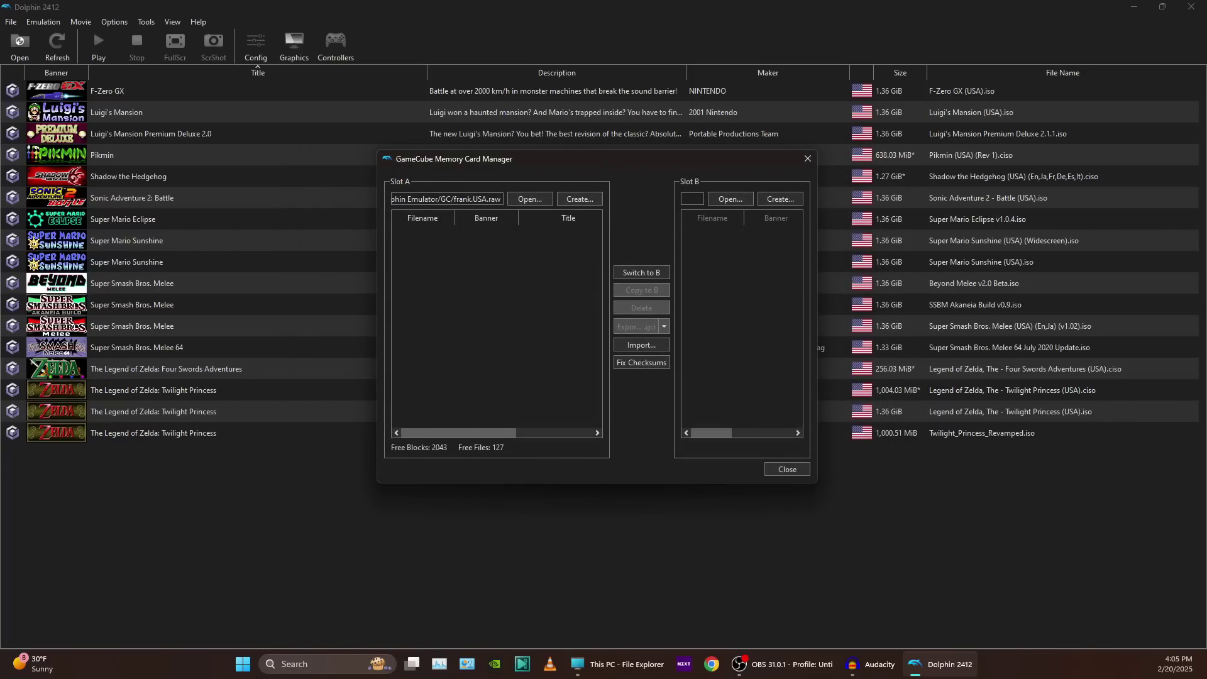
pyautogui.moveTo(482, 199); pyautogui.dragTo(396, 199)
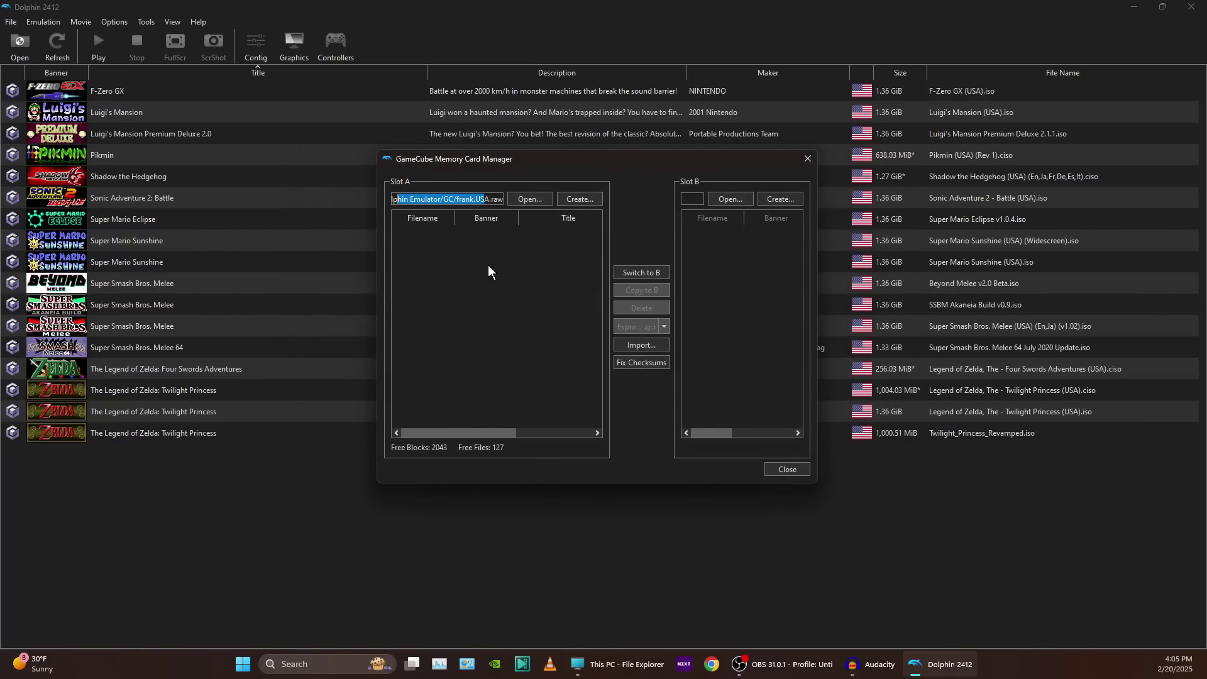
pyautogui.click(499, 280)
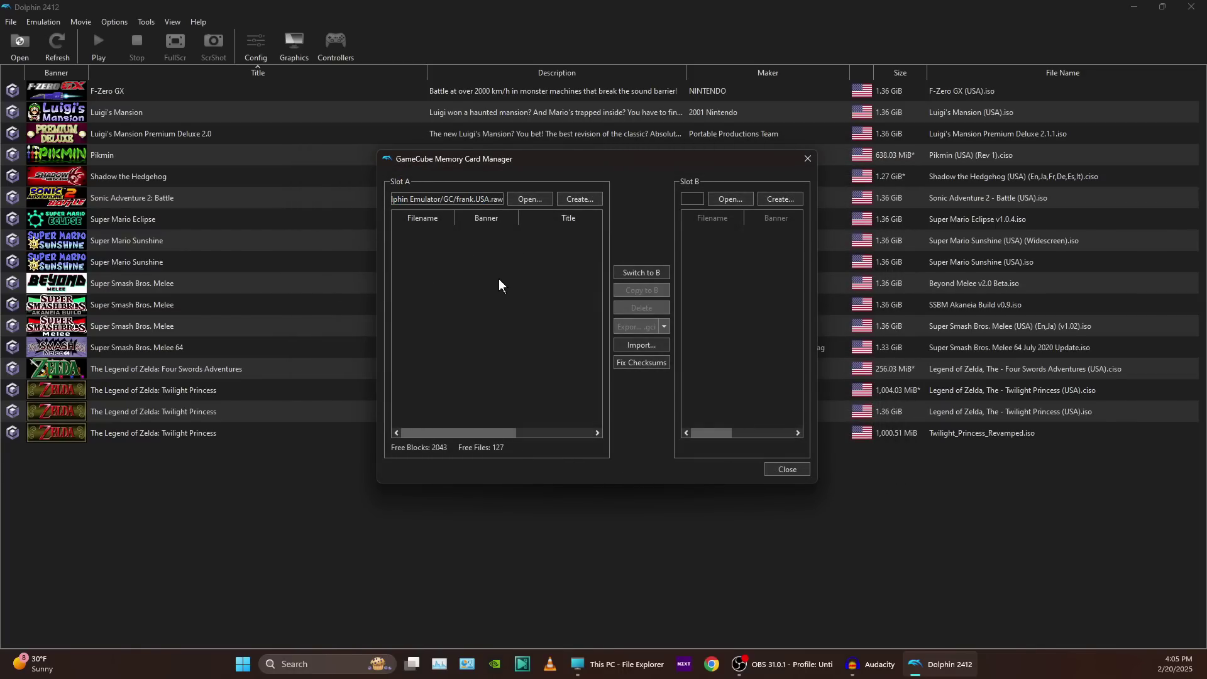
pyautogui.click(519, 203)
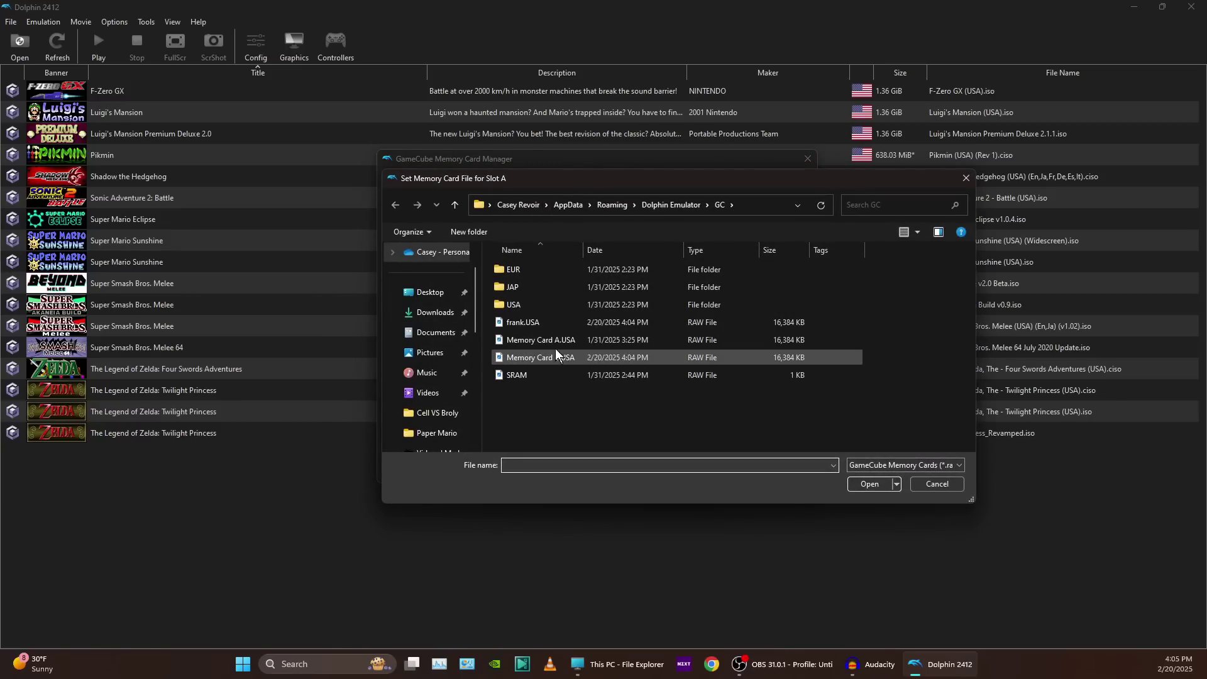
pyautogui.click(511, 325)
pyautogui.click(524, 341)
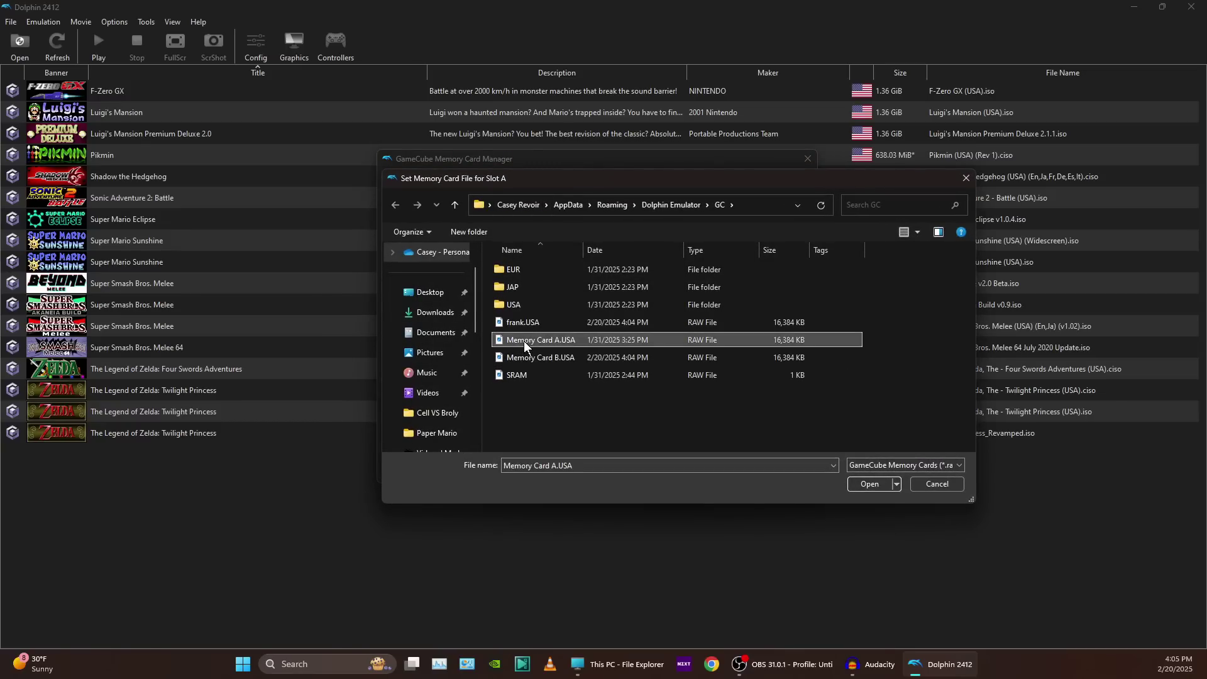
pyautogui.click(545, 358)
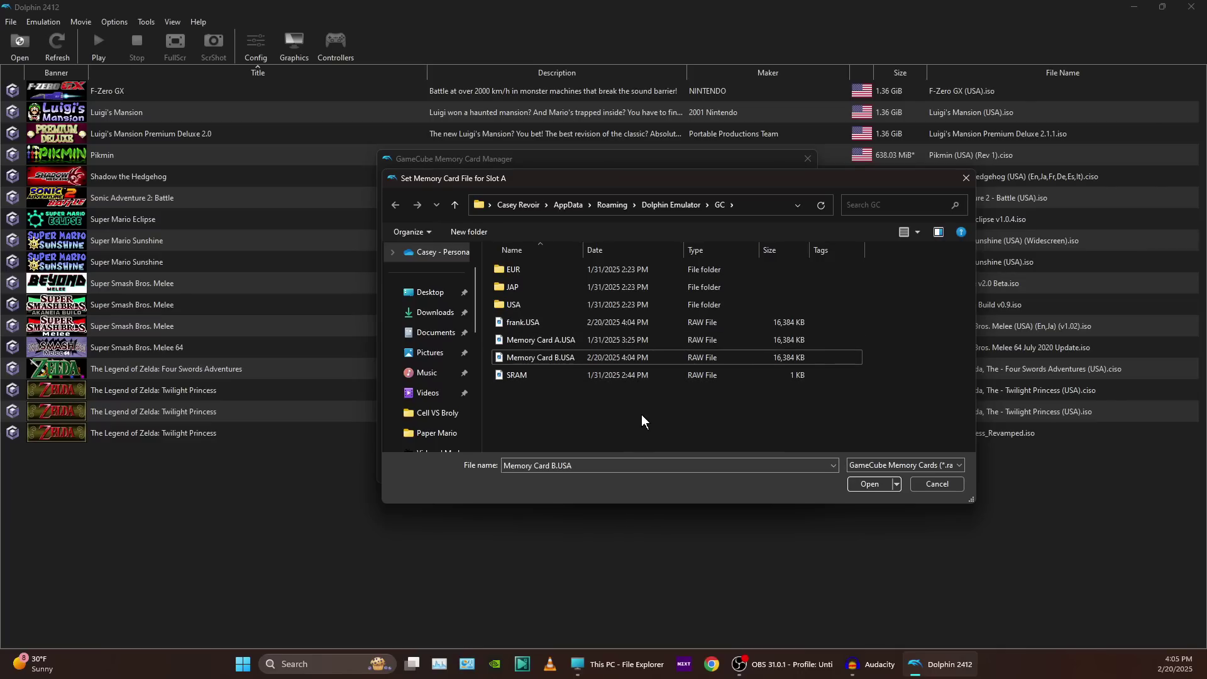
pyautogui.click(965, 184)
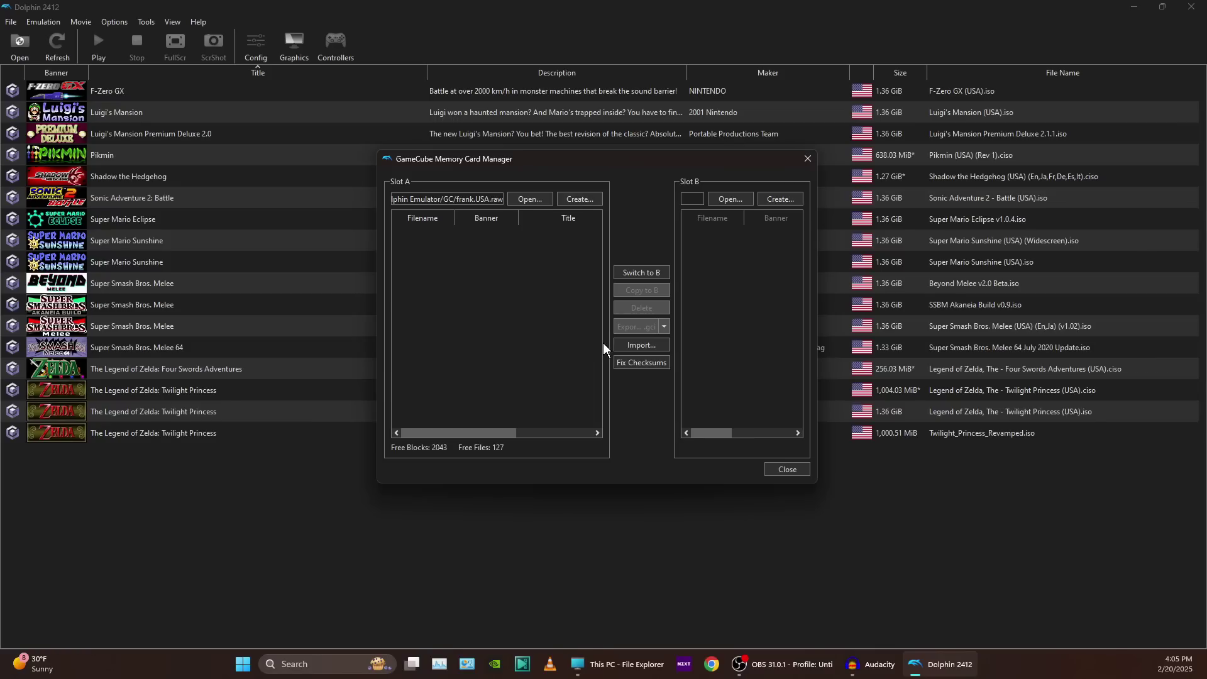
# Import the sonic_adventure_battle_2_emblems_usa.gci save from the Desktop into the Slot A memory card.
pyautogui.click(643, 345)
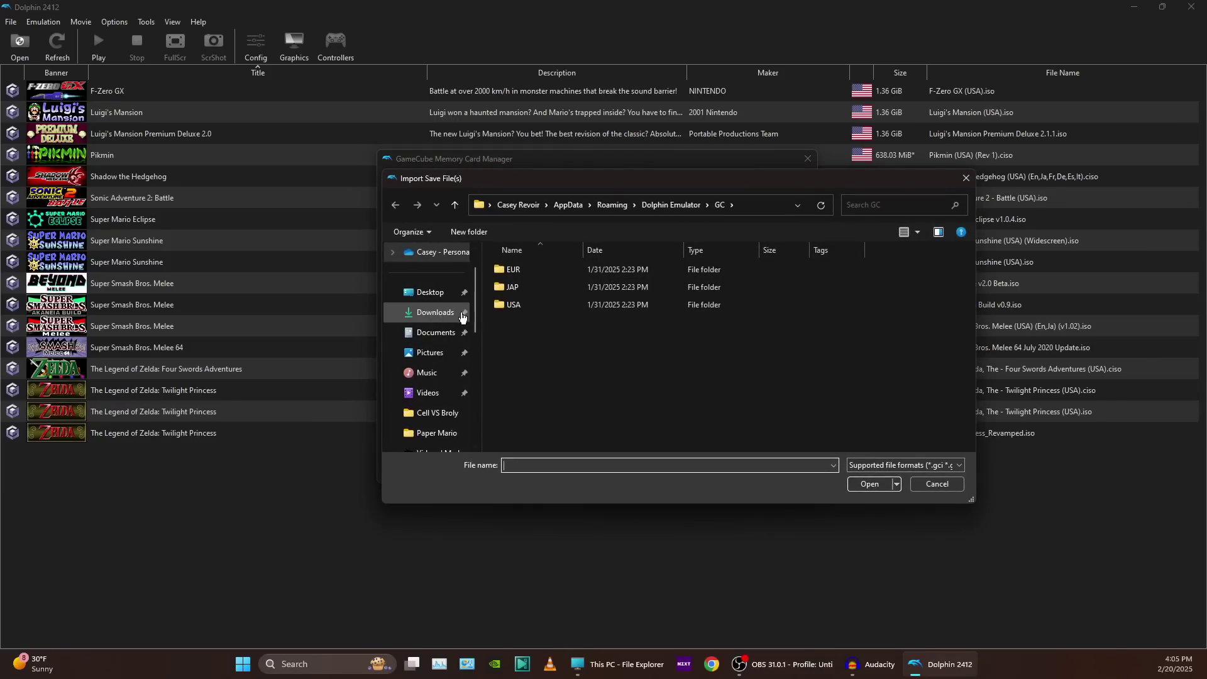
pyautogui.click(433, 294)
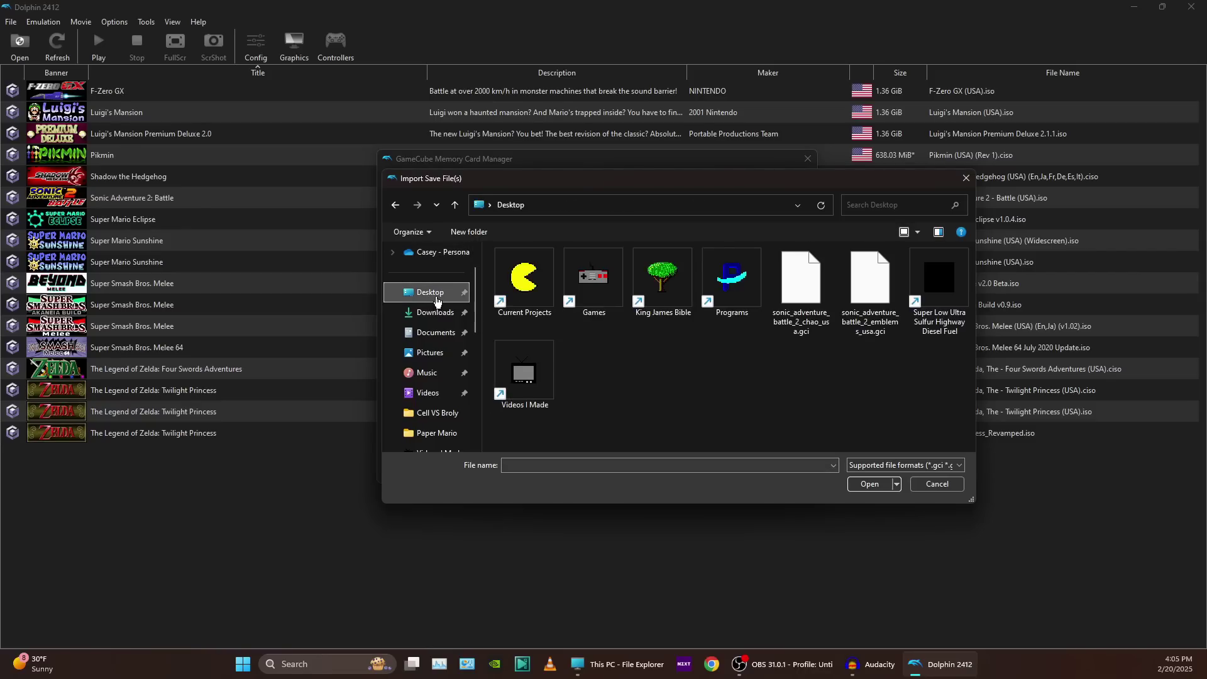
pyautogui.click(882, 306)
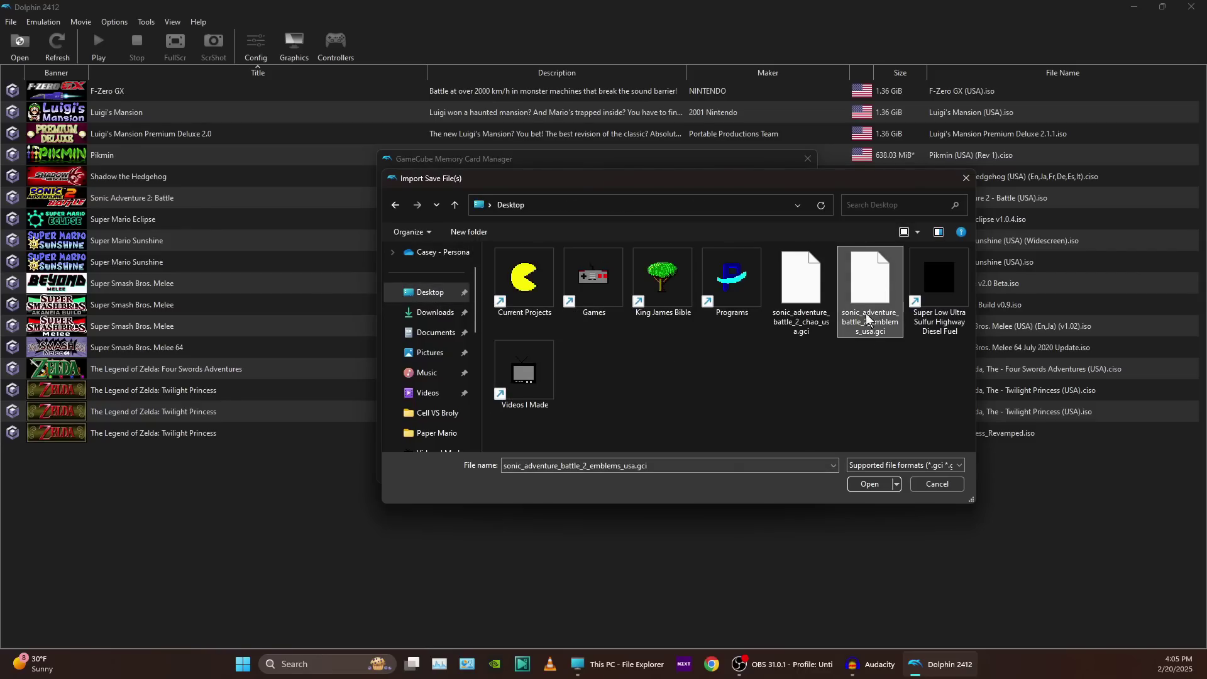
pyautogui.click(878, 485)
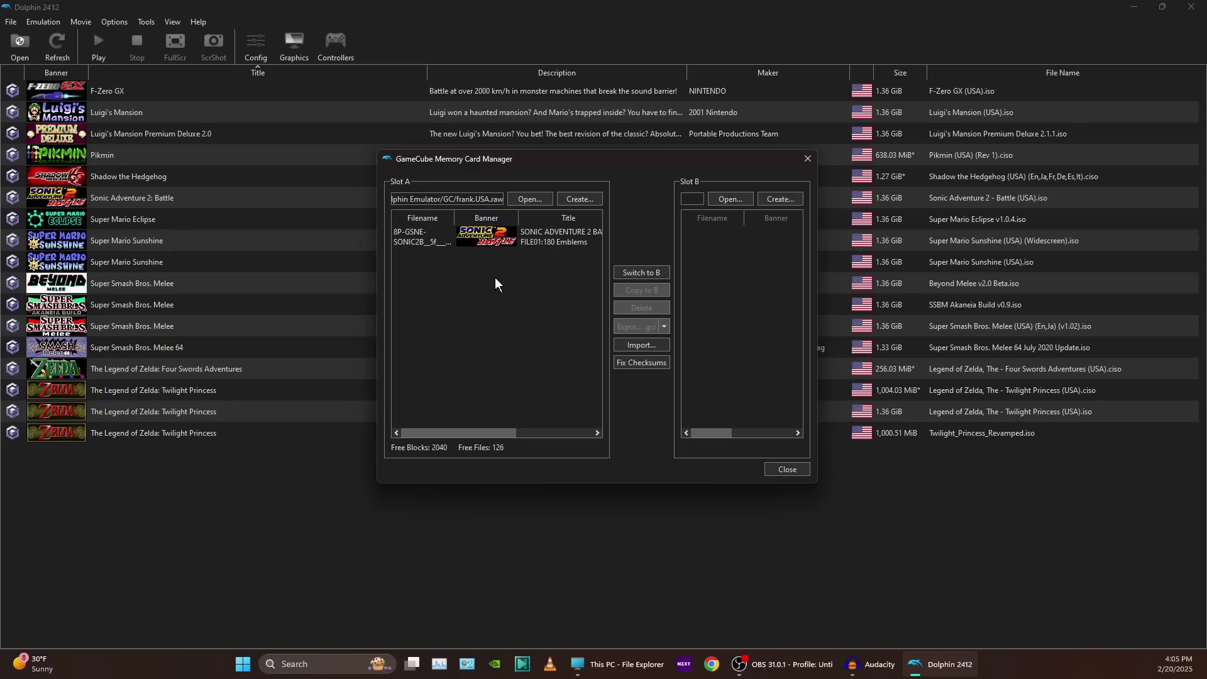
# Close the Memory Card Manager, reopen it, and browse for a memory card file for Slot A.
pyautogui.click(782, 469)
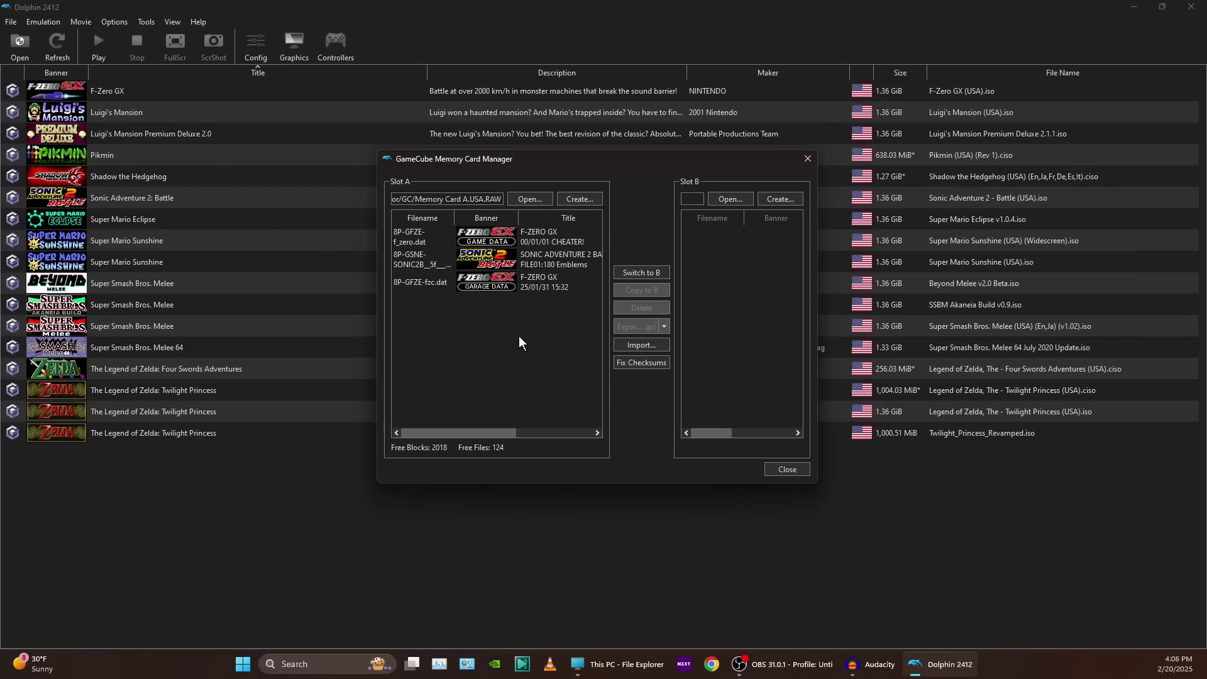
pyautogui.click(534, 199)
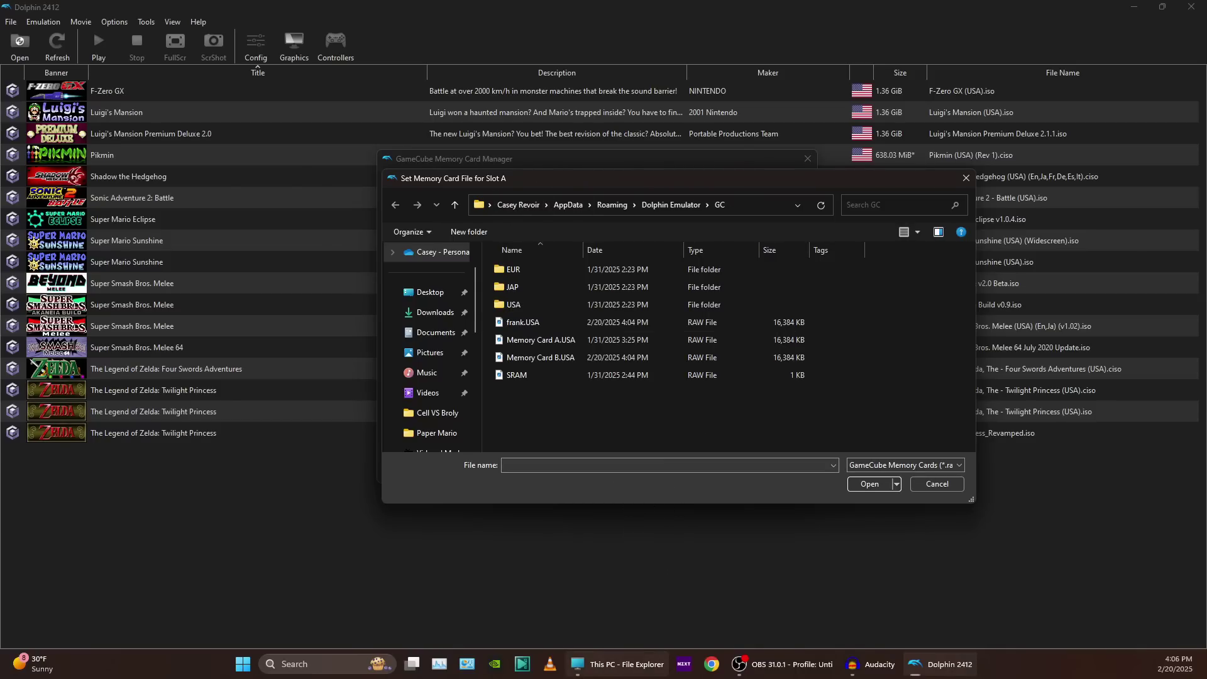
# Open the Dolphin Emulator GC folder inside the user's AppData Roaming directory in File Explorer.
pyautogui.click(619, 664)
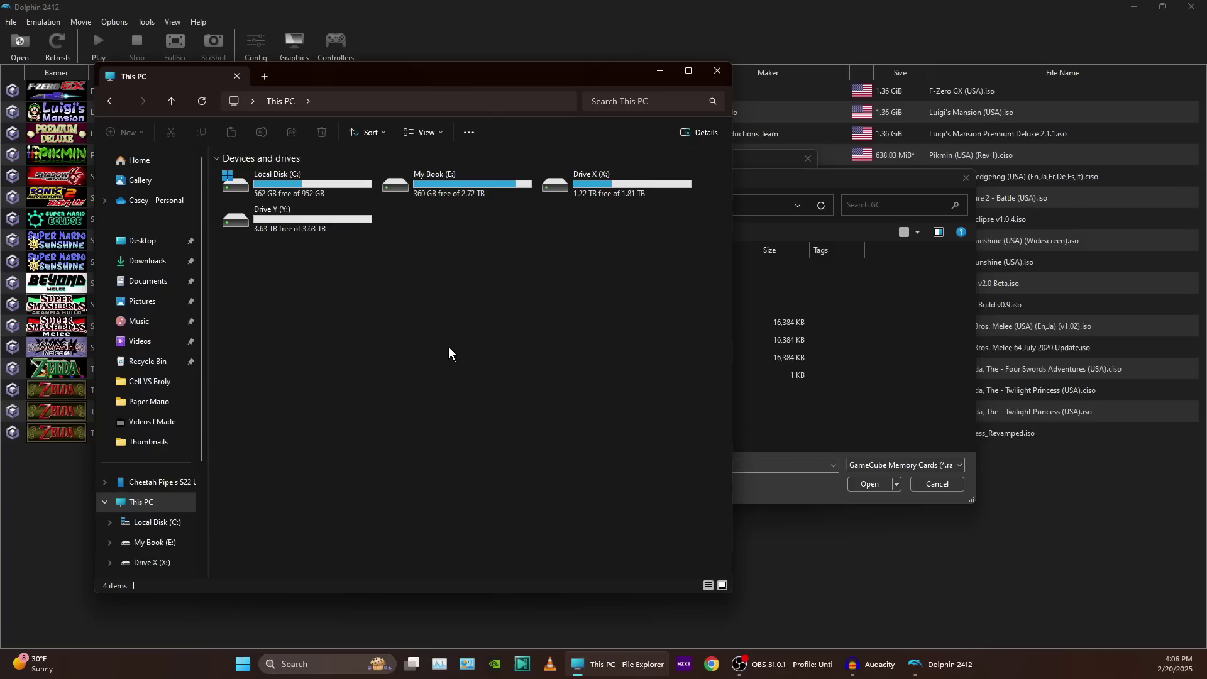
pyautogui.doubleClick(326, 176)
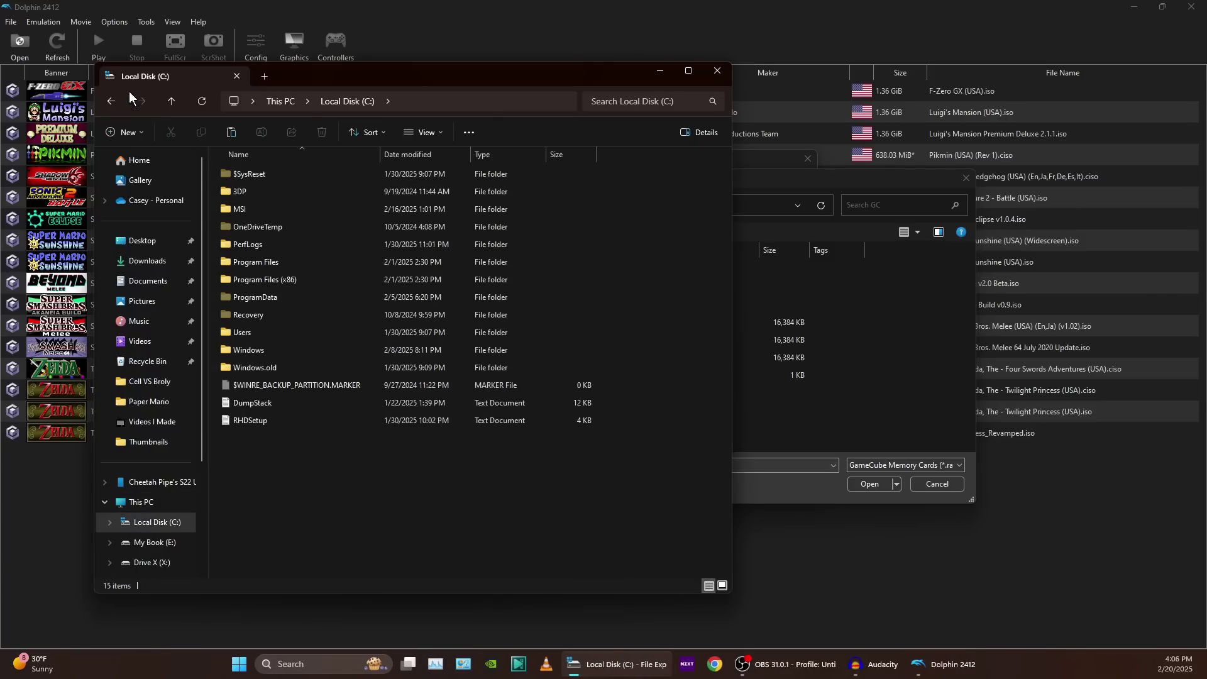
pyautogui.click(114, 102)
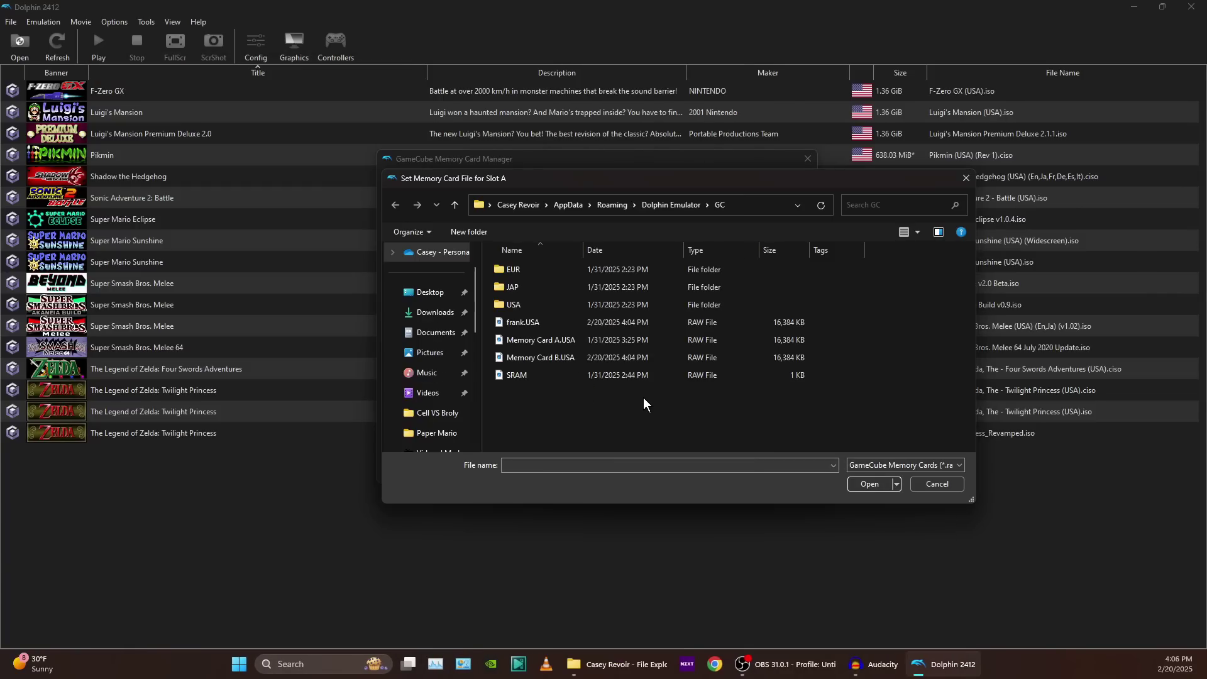
pyautogui.click(573, 661)
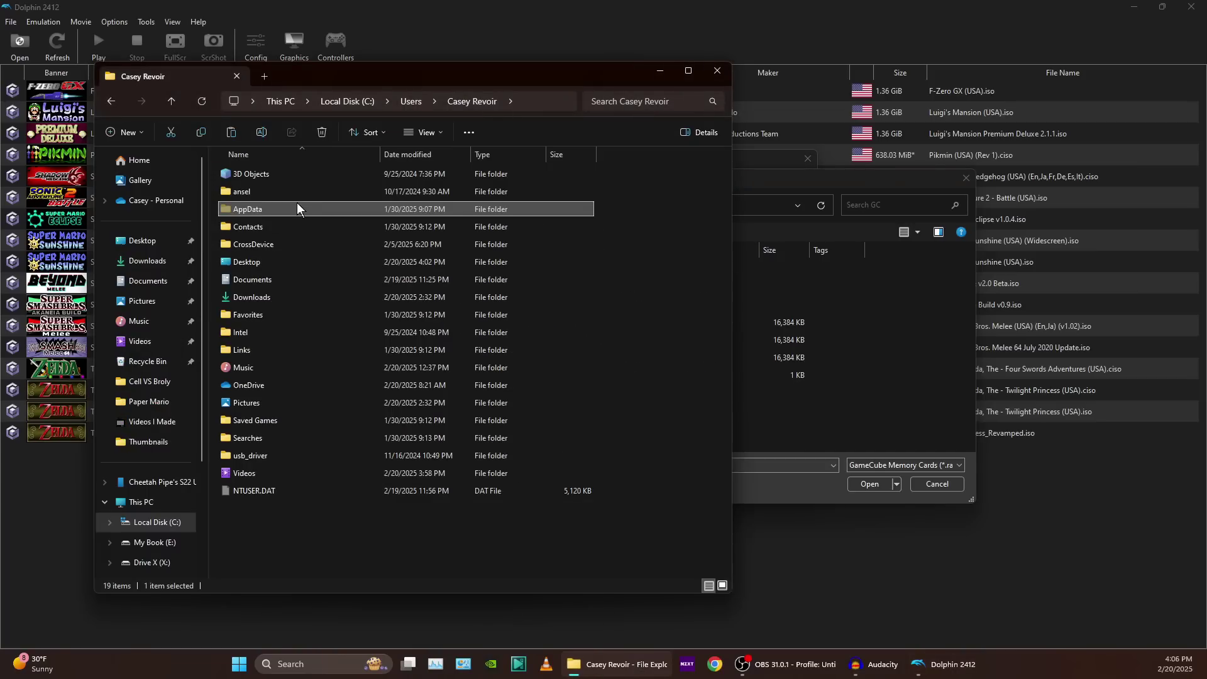
pyautogui.doubleClick(297, 209)
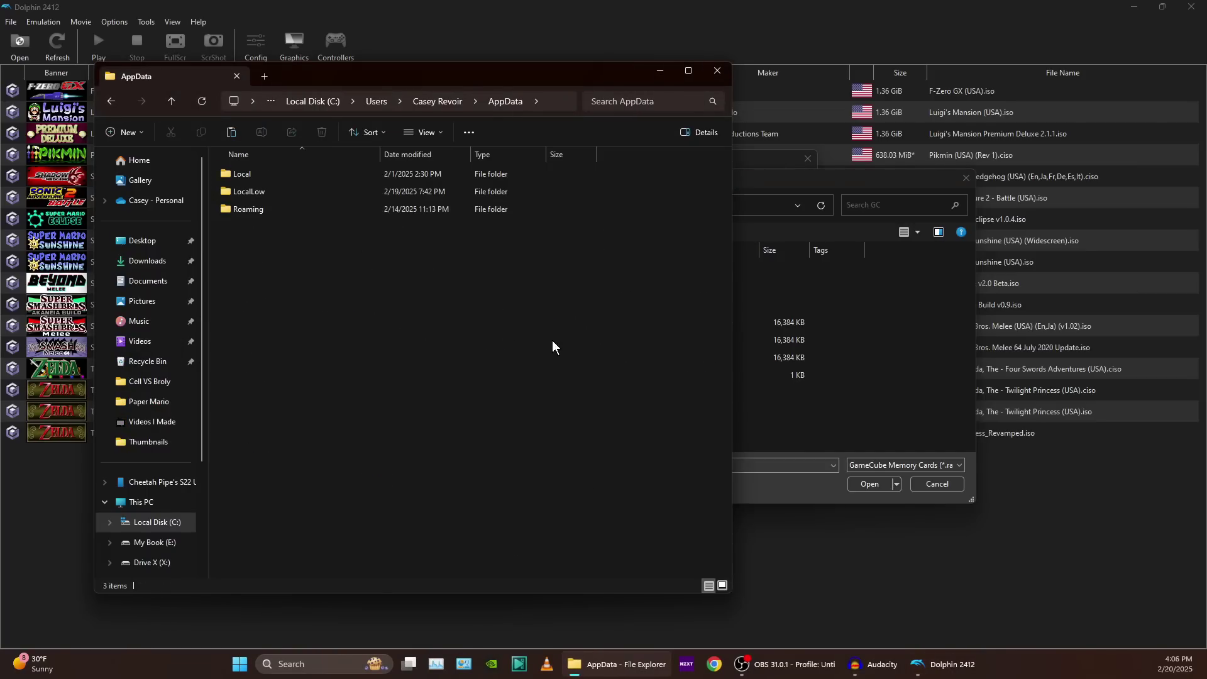
pyautogui.doubleClick(238, 210)
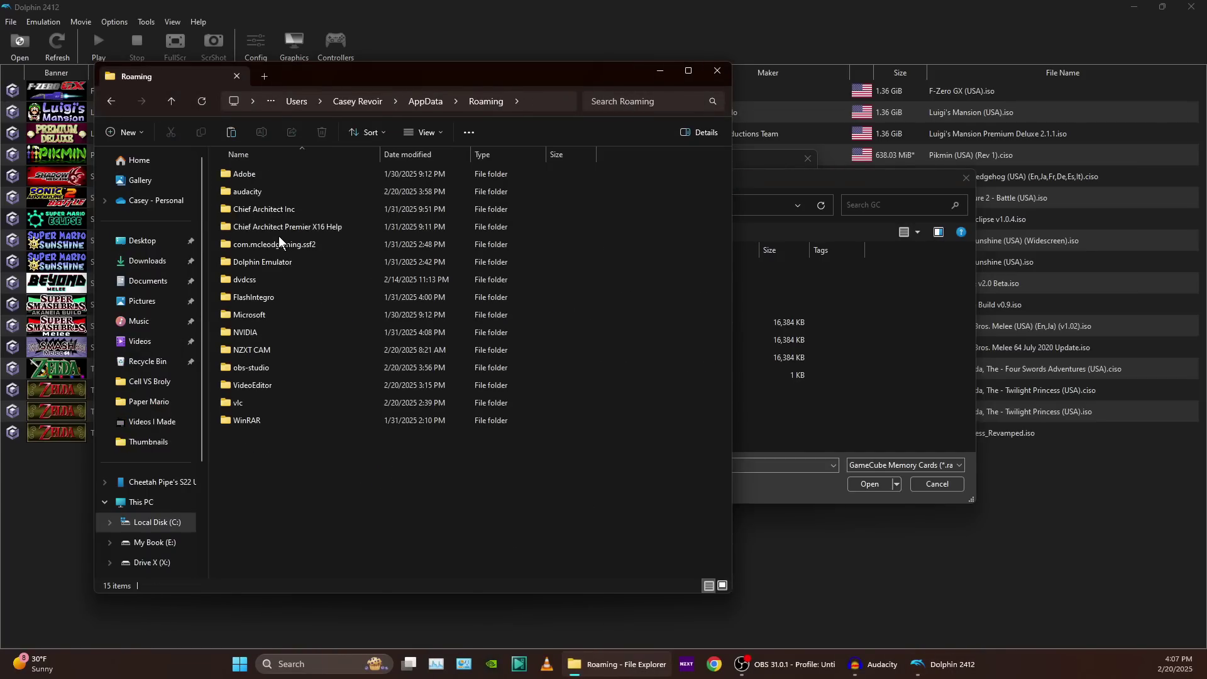
pyautogui.doubleClick(274, 262)
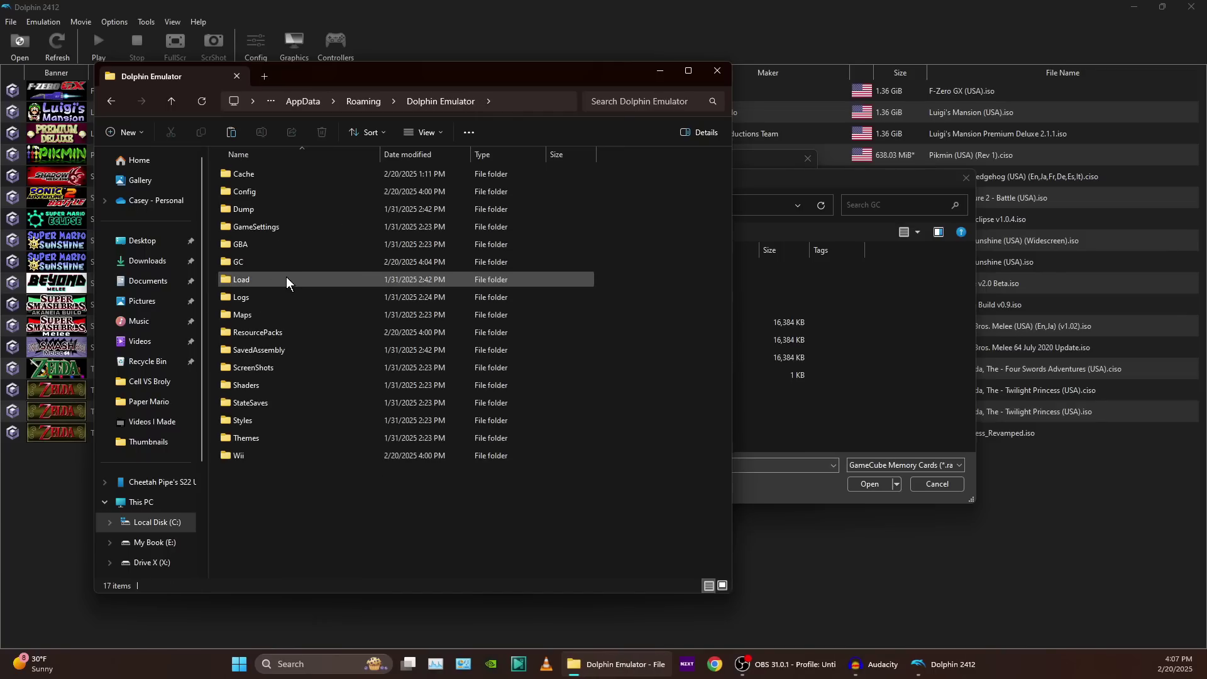
pyautogui.doubleClick(247, 263)
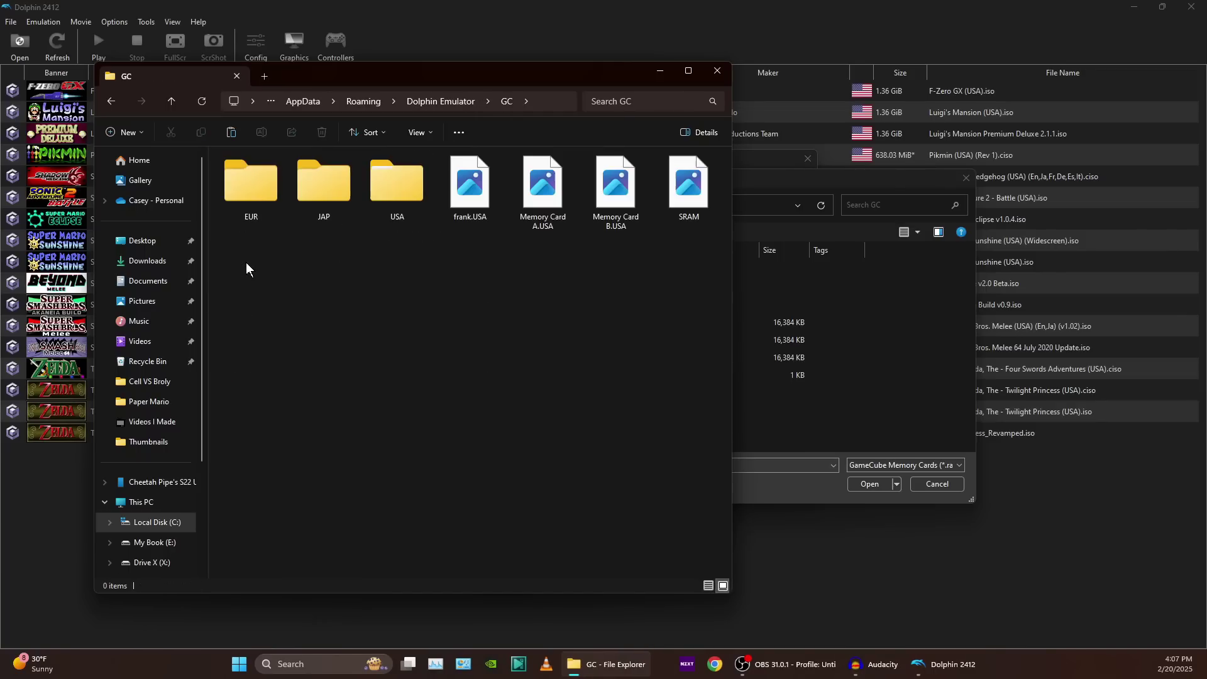
# Switch the GC folder view to Details.
pyautogui.rightClick(427, 290)
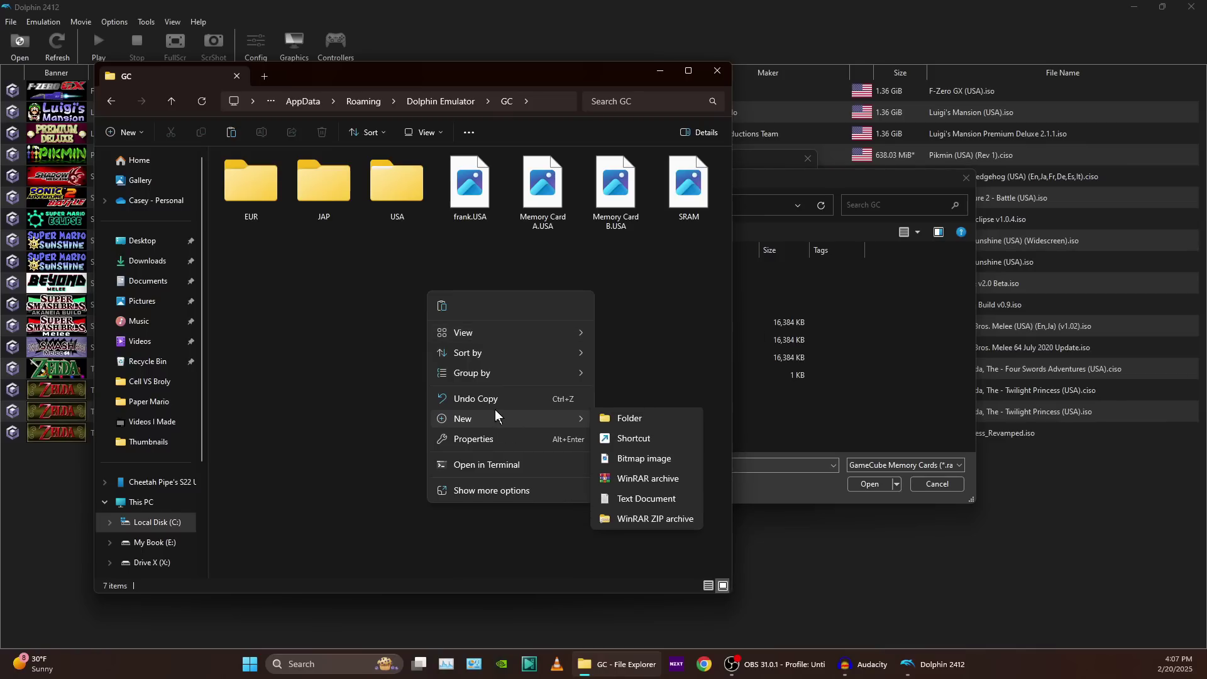
pyautogui.moveTo(553, 333)
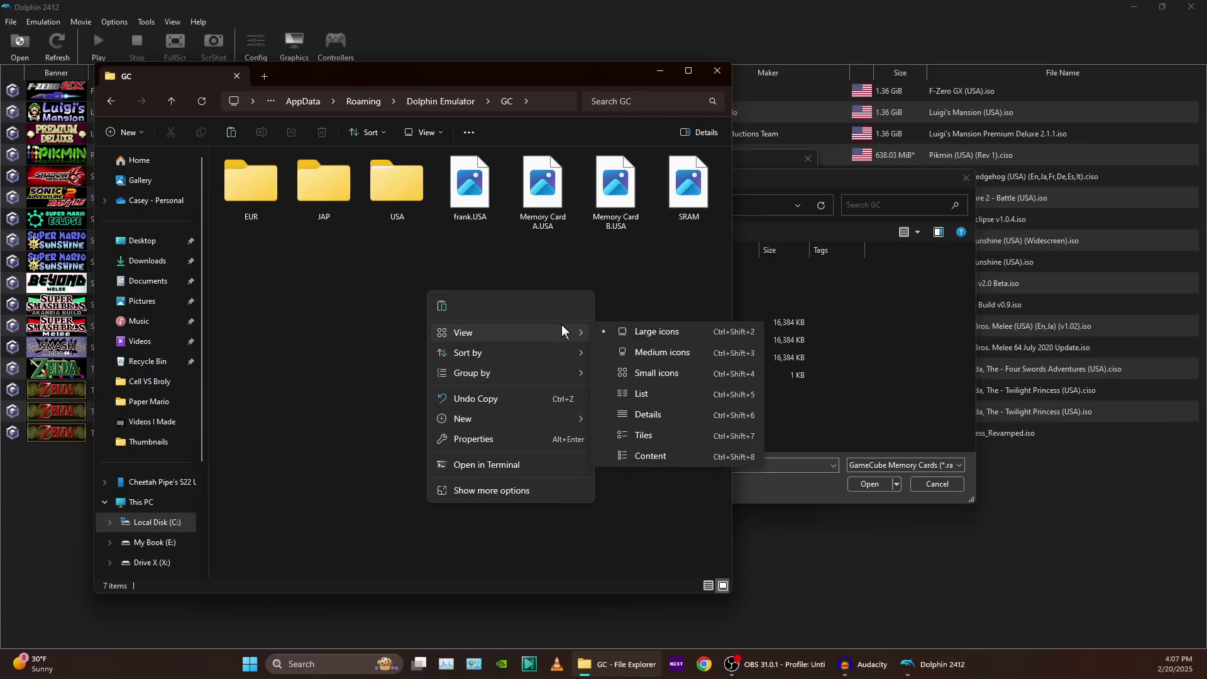
pyautogui.click(618, 436)
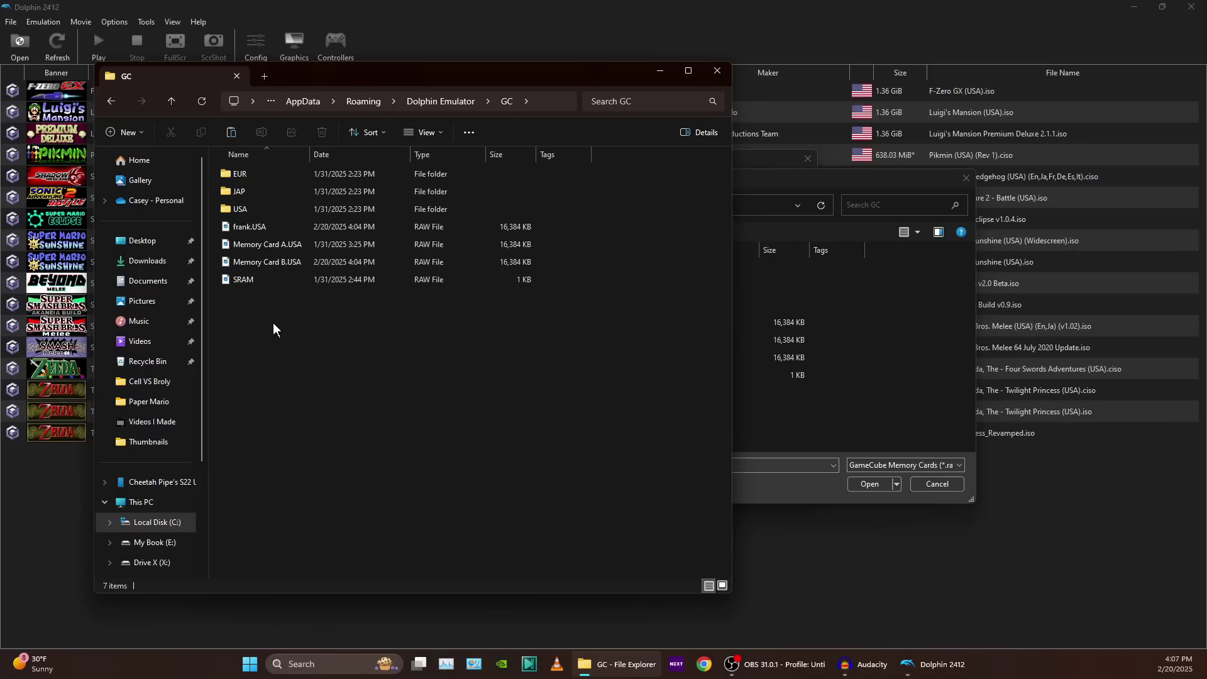
# Delete the frank.USA memory card file from the GC folder.
pyautogui.moveTo(275, 324); pyautogui.dragTo(230, 229)
pyautogui.click(298, 336)
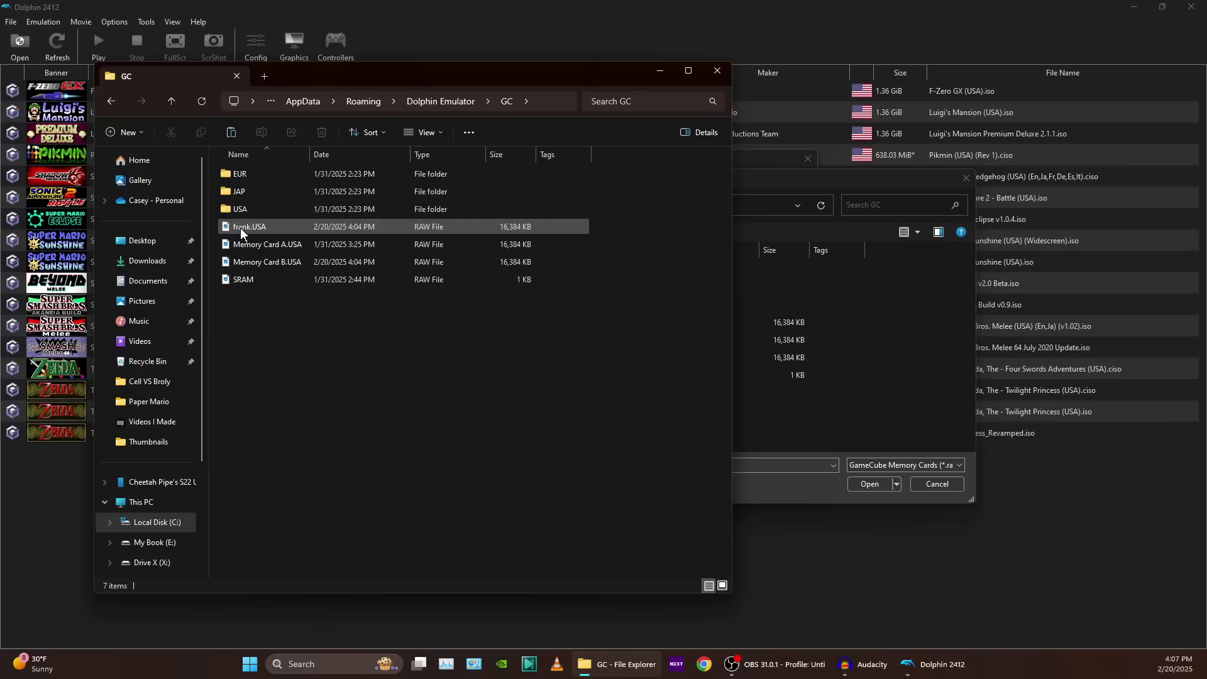
pyautogui.rightClick(251, 226)
pyautogui.click(345, 242)
# Delete the Memory Card B.USA file from the GC folder.
pyautogui.rightClick(269, 243)
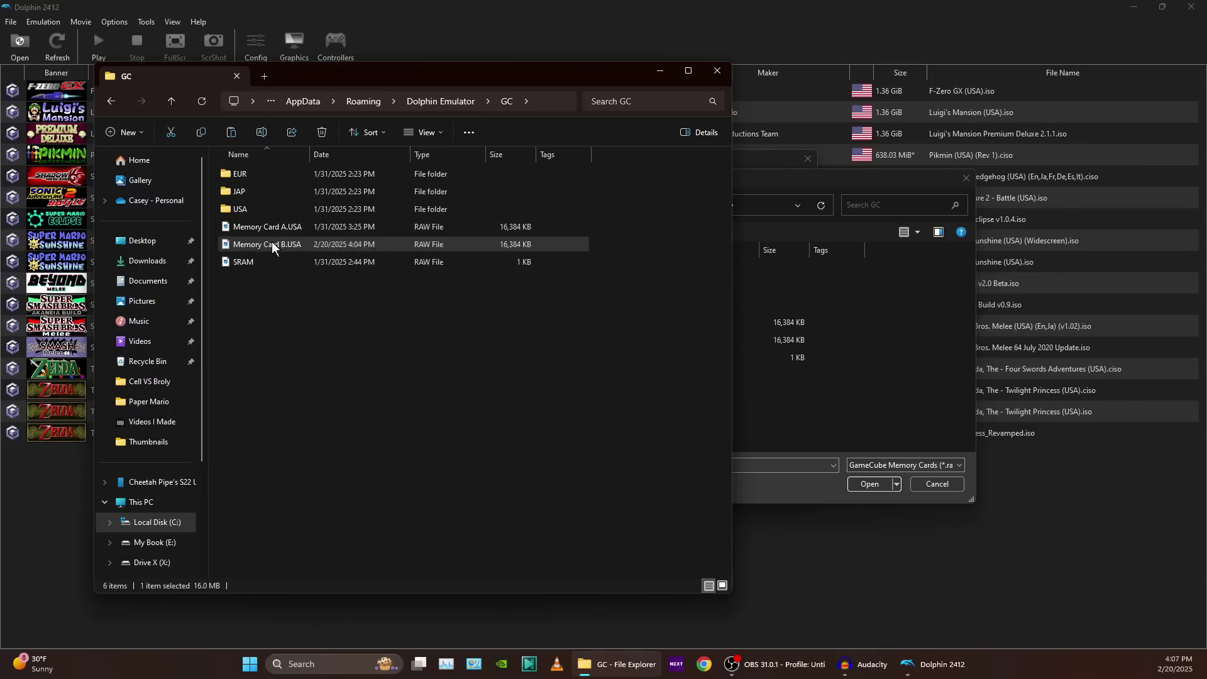
pyautogui.click(386, 249)
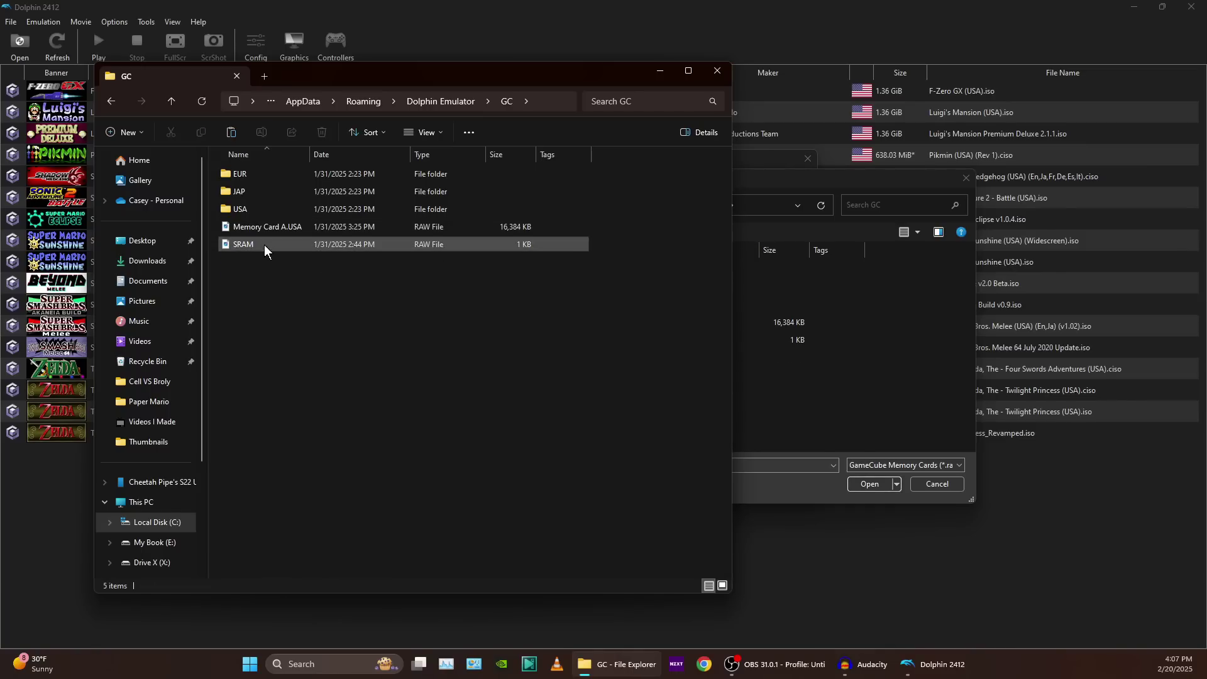
pyautogui.click(263, 225)
pyautogui.click(386, 350)
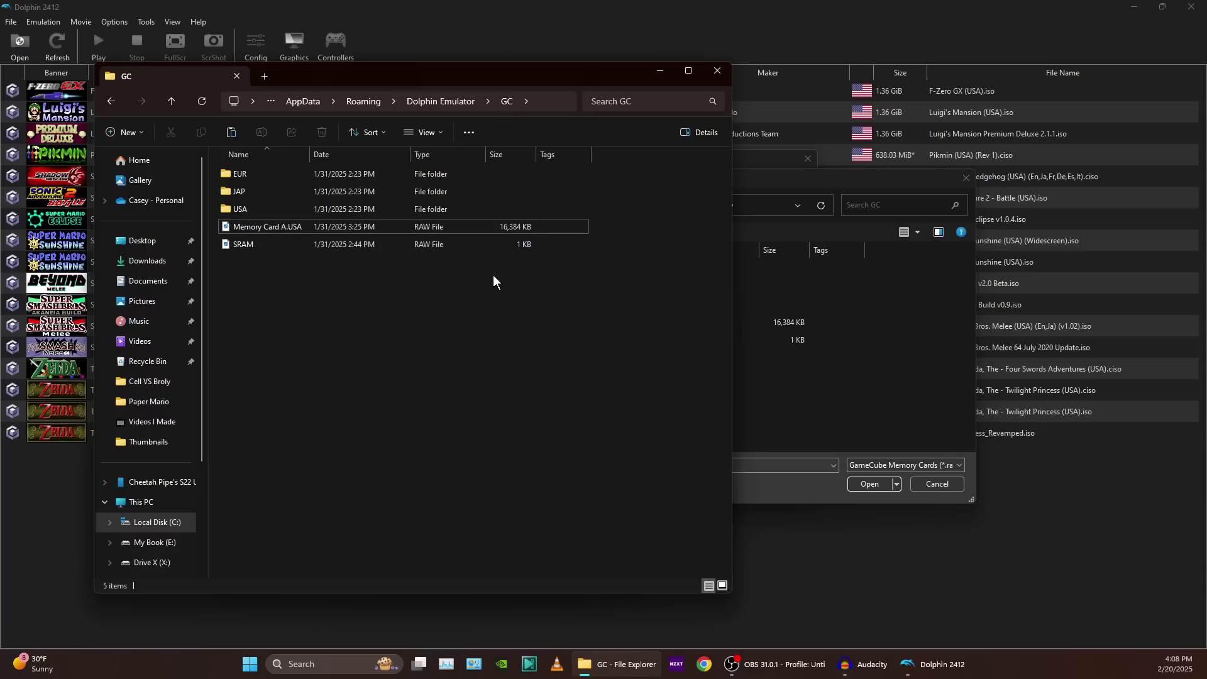
# Close File Explorer and both memory card dialogs: the Slot A file browser and the Memory Card Manager.
pyautogui.click(717, 71)
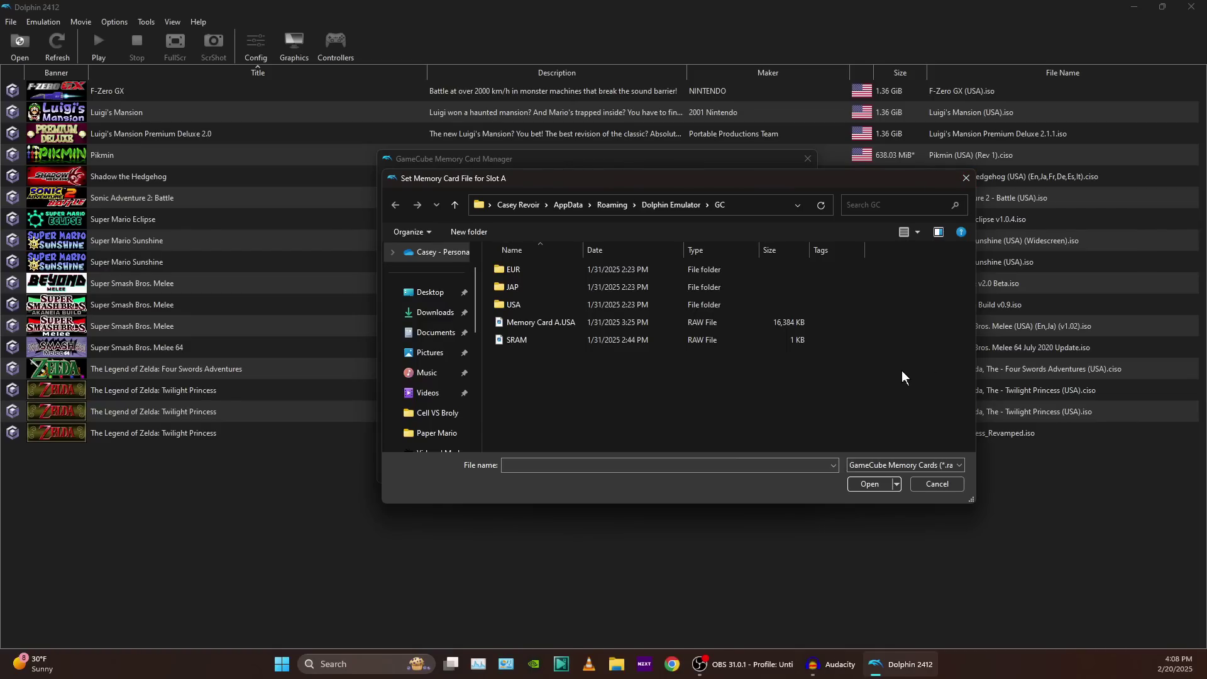
pyautogui.click(966, 181)
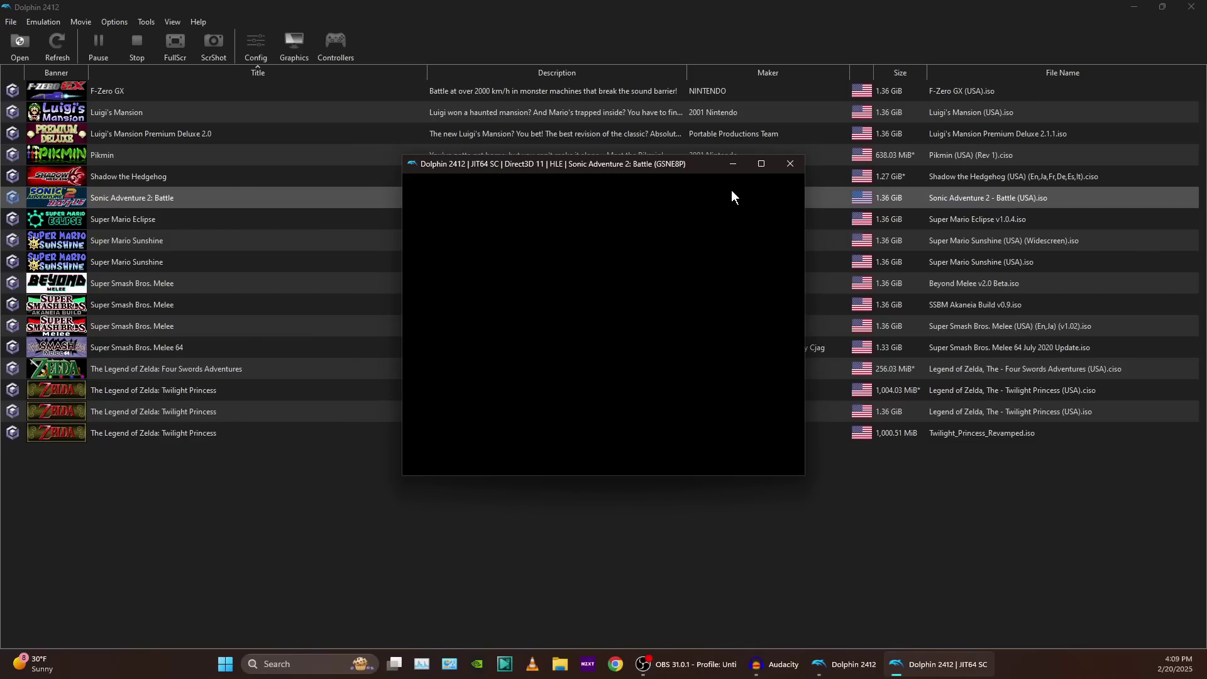
pyautogui.click(761, 163)
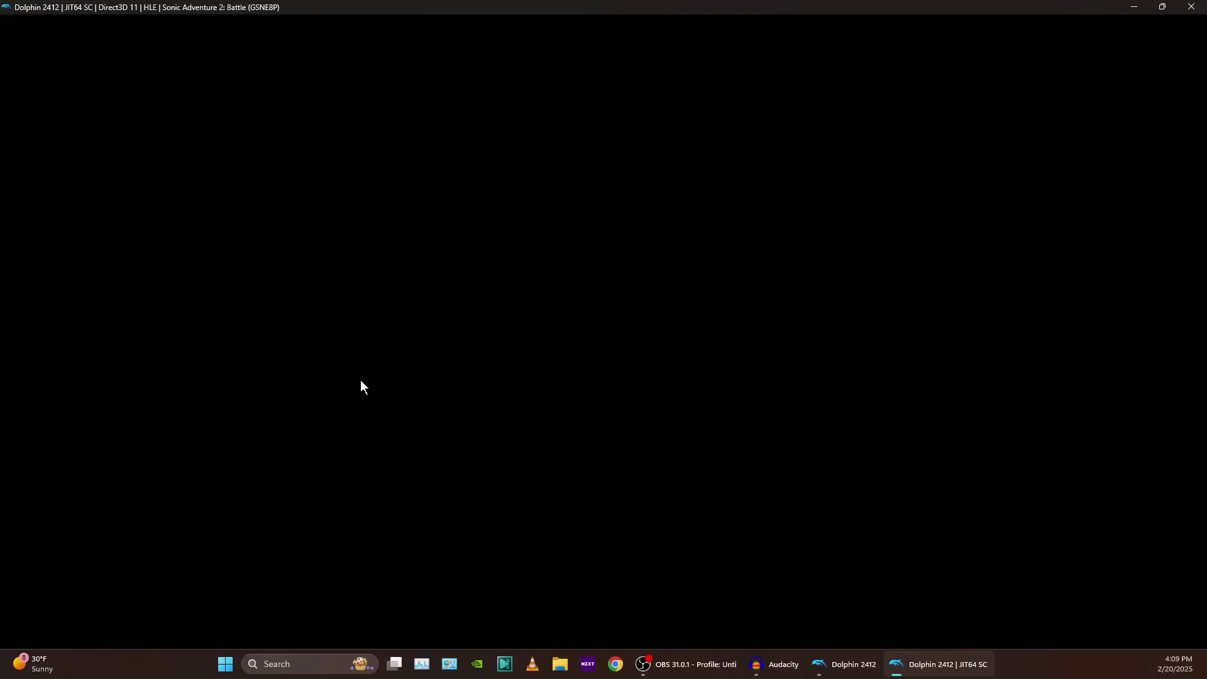
pyautogui.press('Left')
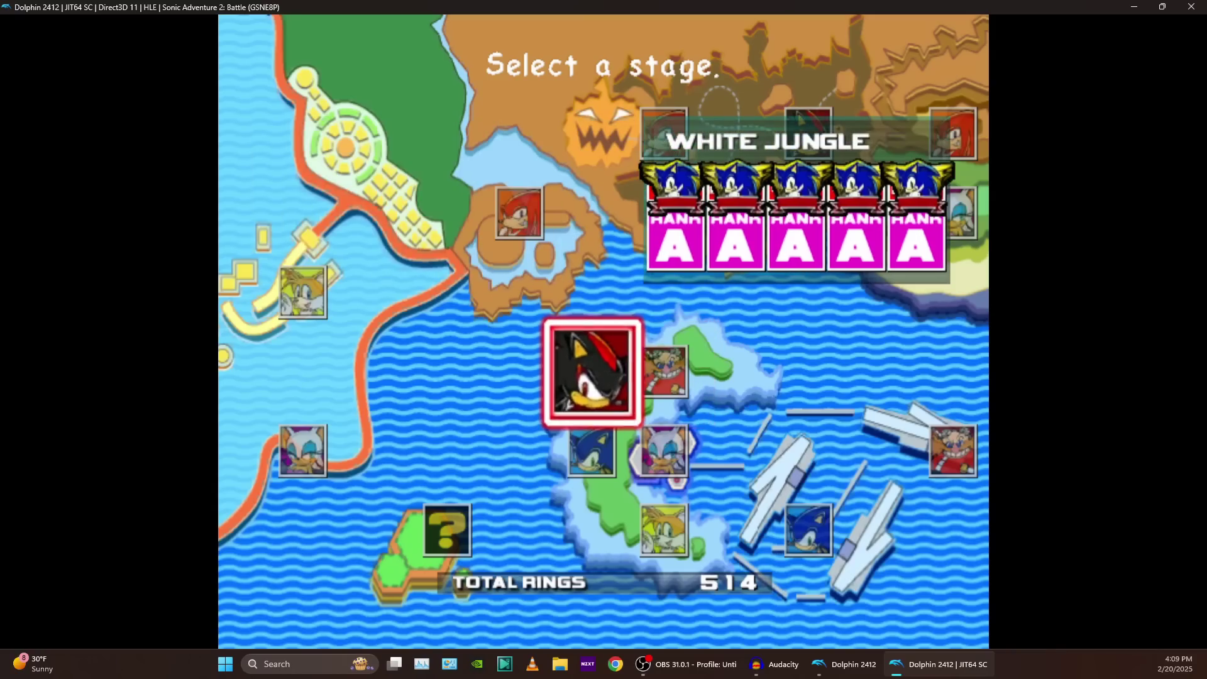
pyautogui.press('Left')
pyautogui.press('Left')
pyautogui.press('Left')
pyautogui.press('Left')
pyautogui.press('Left')
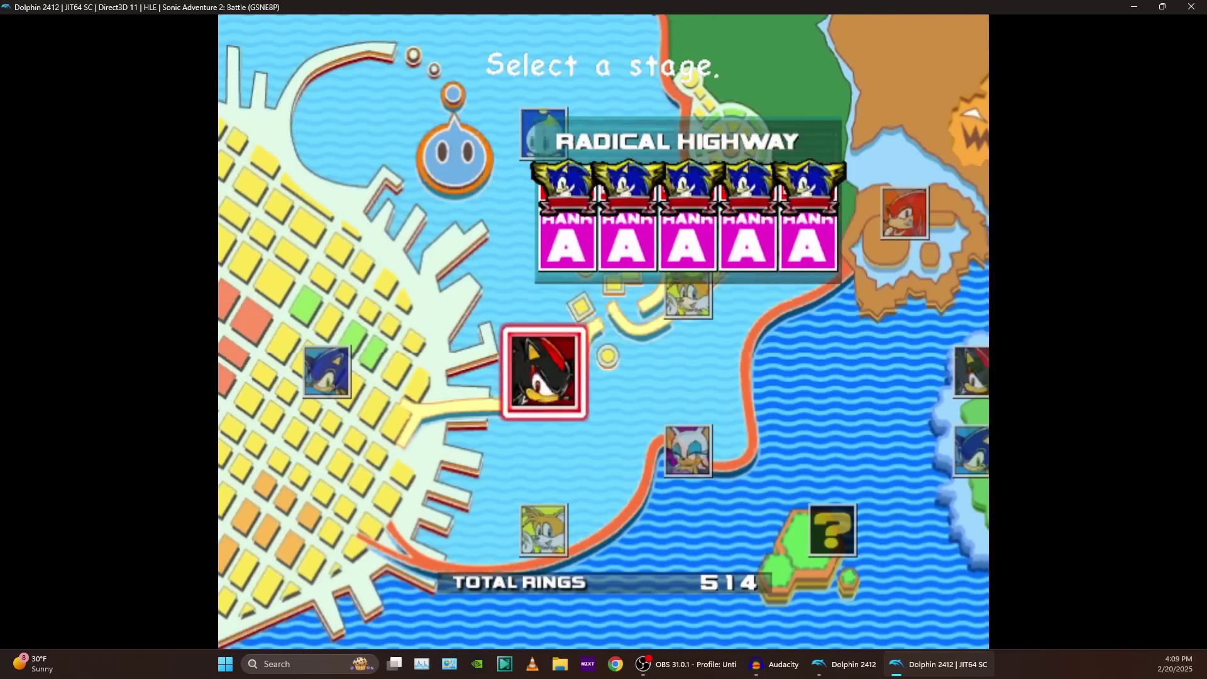
pyautogui.press('Right')
pyautogui.press('Up')
pyautogui.press('Down')
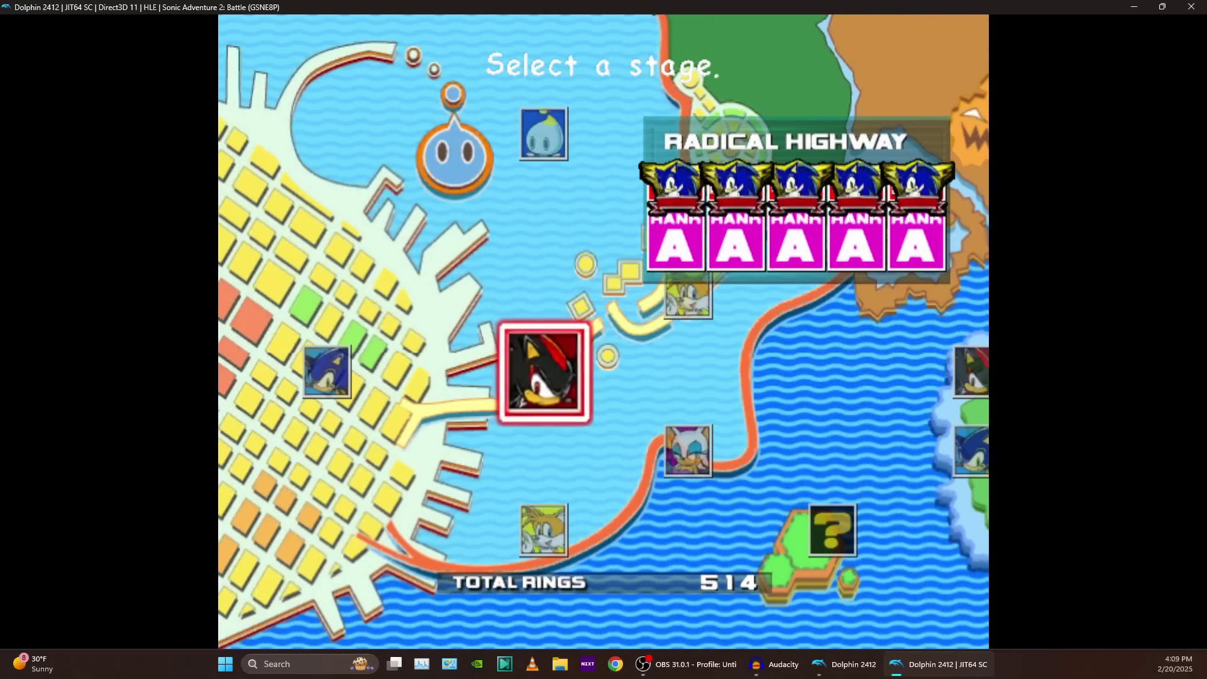
pyautogui.press('Up')
pyautogui.press('Down')
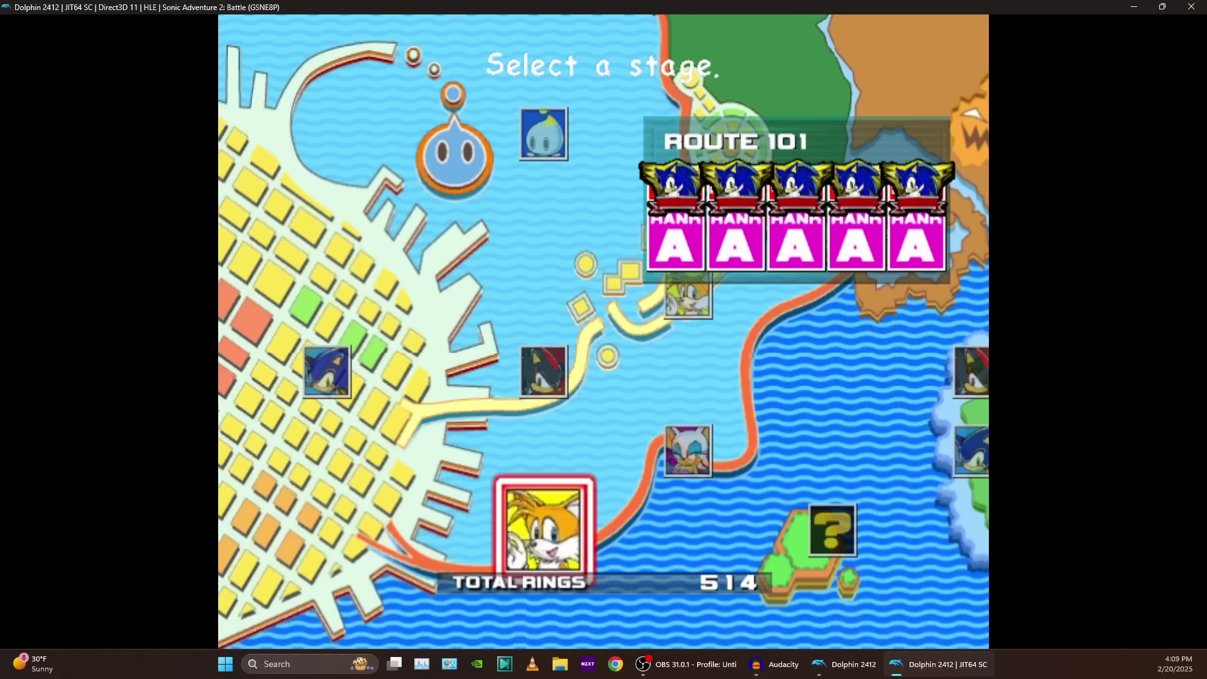
pyautogui.press('Right')
pyautogui.press('Right')
pyautogui.press('Right')
pyautogui.press('Right')
pyautogui.press('Right')
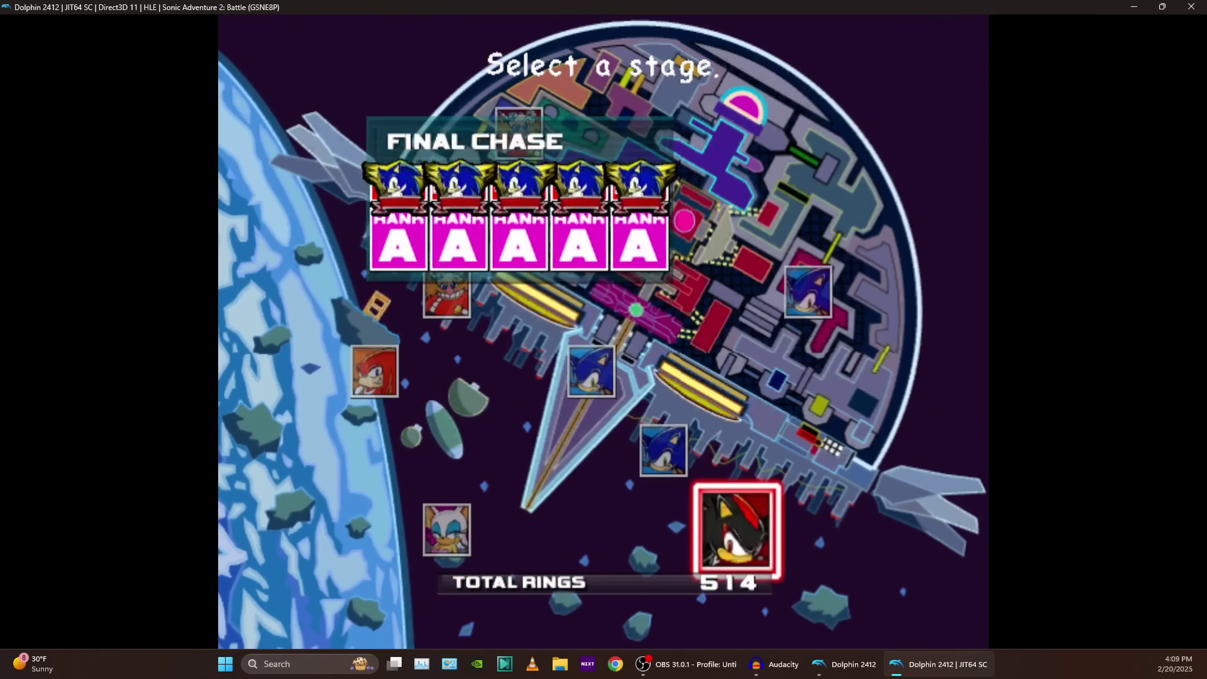
pyautogui.press('Up')
pyautogui.press('Down')
pyautogui.press('Right')
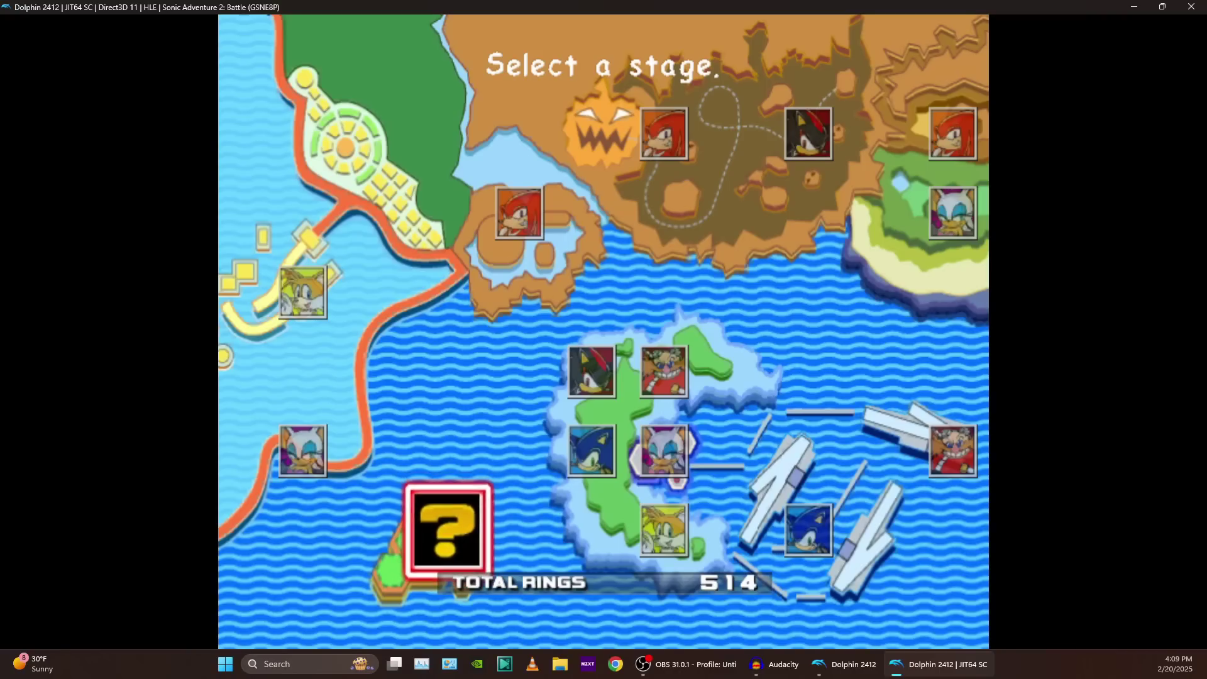